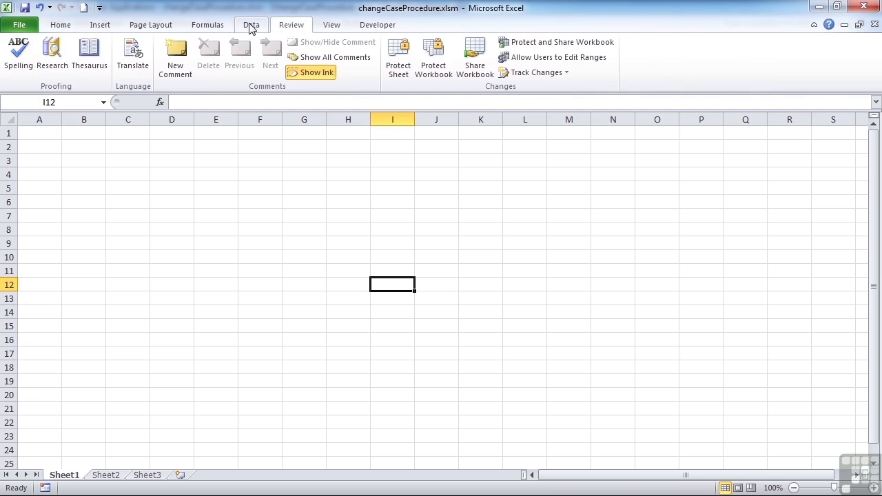
{"action": "left_click", "coordinate": [207, 24]}
{"action": "left_click", "coordinate": [153, 25]}
{"action": "left_click", "coordinate": [110, 26]}
{"action": "left_click", "coordinate": [68, 26]}
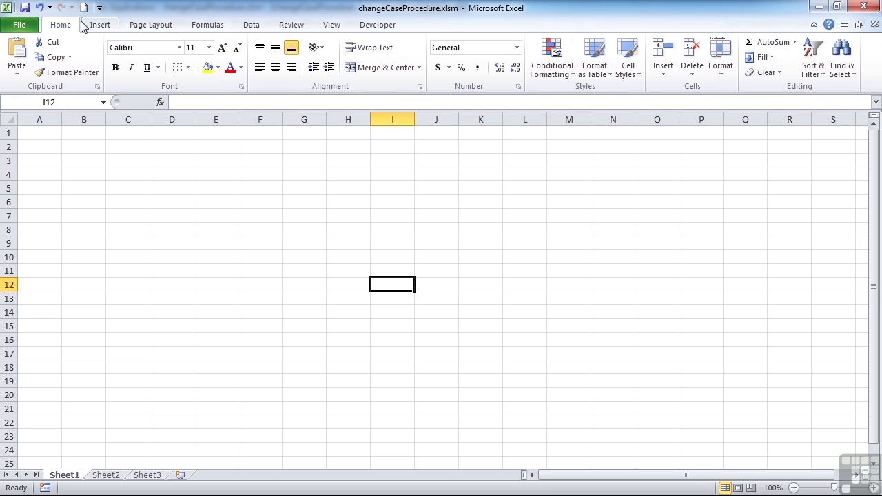
Step: Open the ribbon customization options and collapse the Home entry in the main tabs list
{"action": "left_click", "coordinate": [19, 25]}
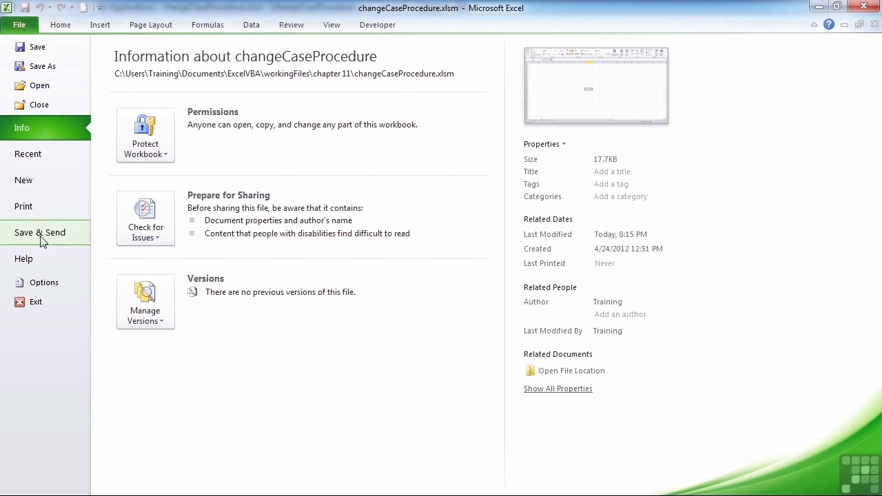
{"action": "left_click", "coordinate": [44, 284]}
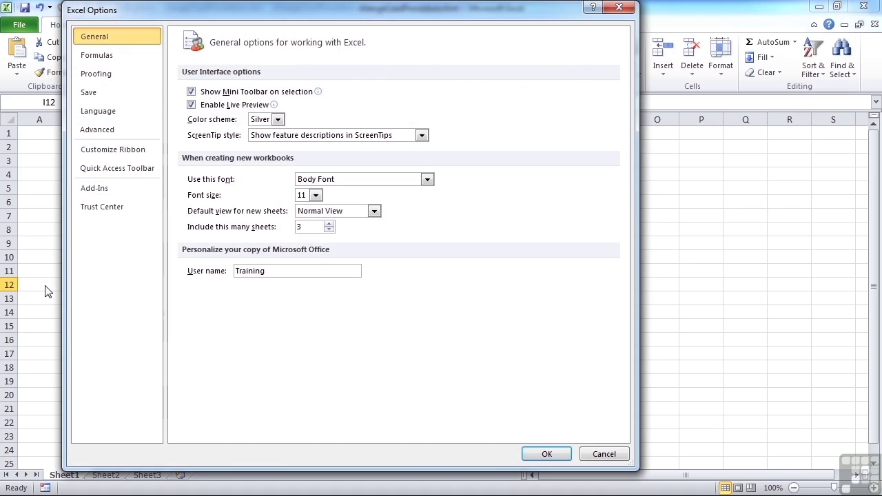
{"action": "left_click", "coordinate": [134, 153]}
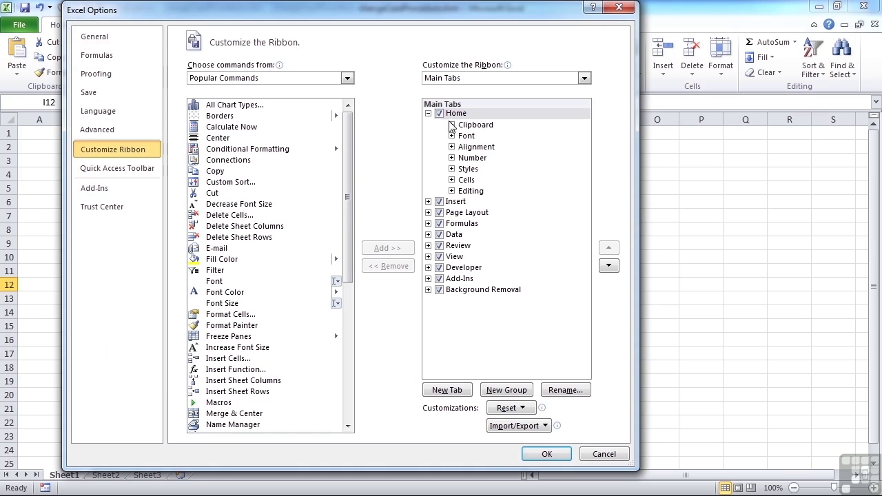
{"action": "left_click", "coordinate": [428, 114]}
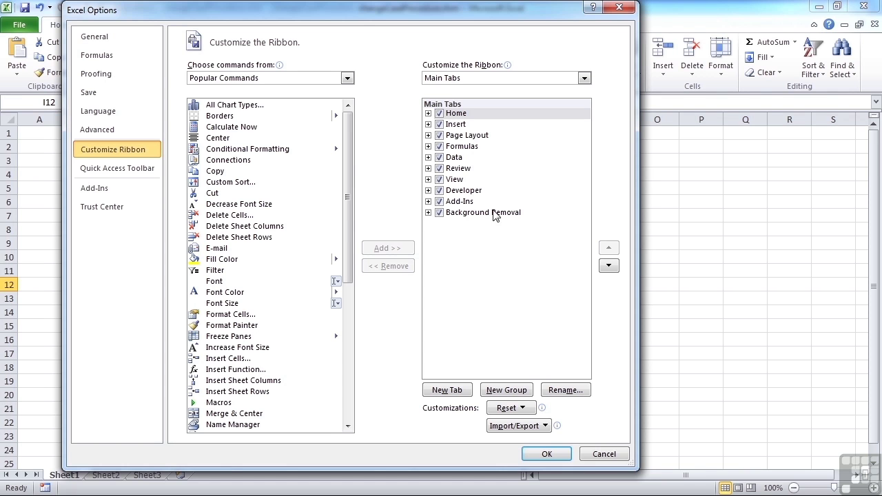
{"action": "left_click_drag", "start_coordinate": [361, 13], "coordinate": [414, 86]}
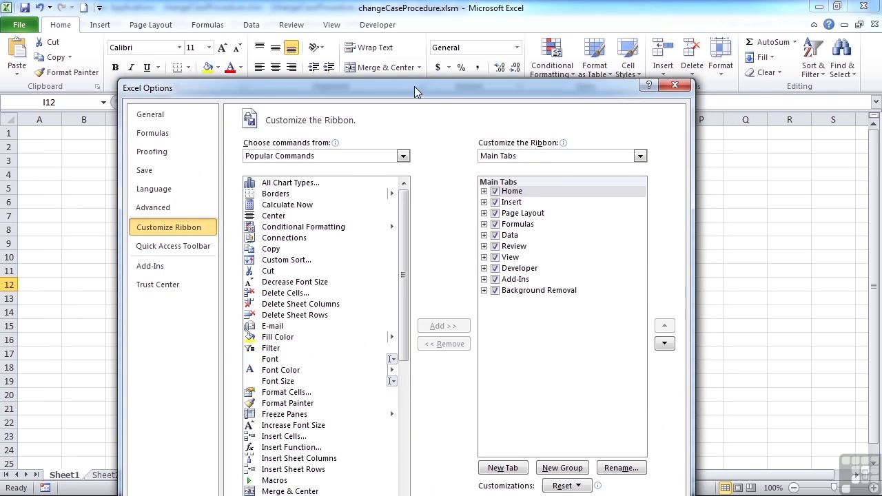
{"action": "left_click_drag", "start_coordinate": [491, 87], "coordinate": [435, 20]}
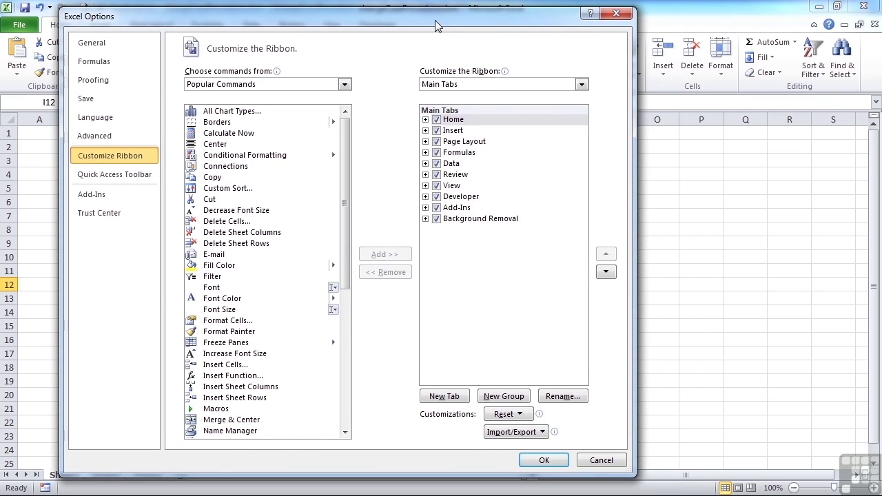
Step: Add a custom ribbon tab after Home and name it "Guy Commands"
{"action": "left_click", "coordinate": [459, 396]}
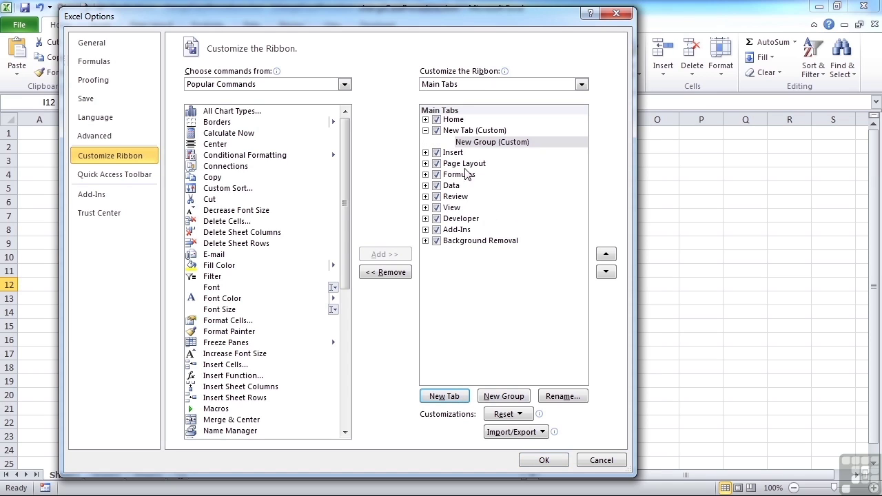
{"action": "left_click", "coordinate": [464, 134]}
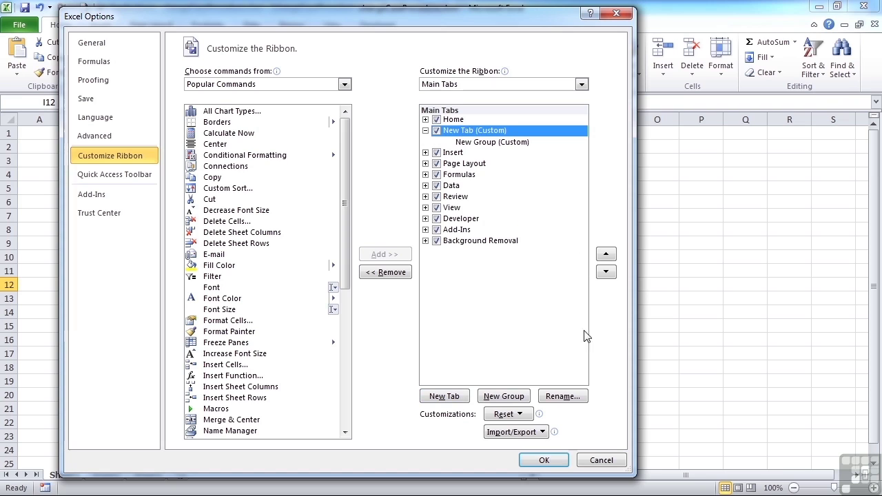
{"action": "left_click", "coordinate": [571, 398]}
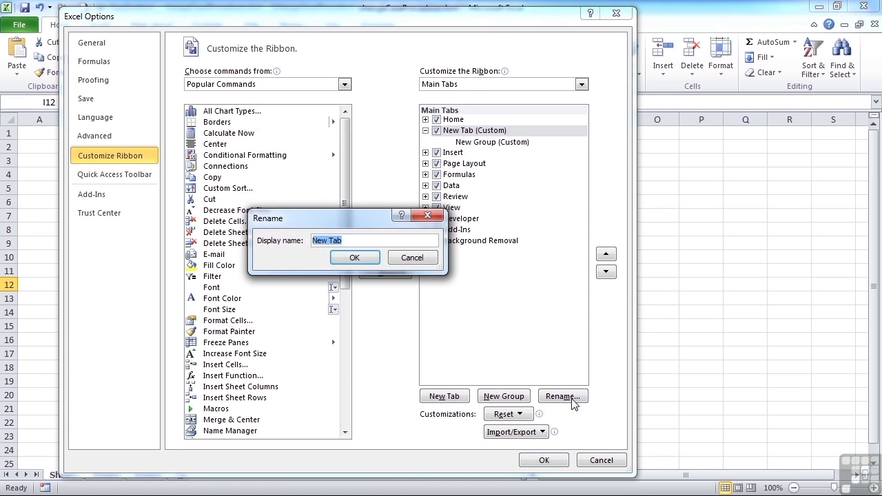
{"action": "type", "text": "Guy Commands"}
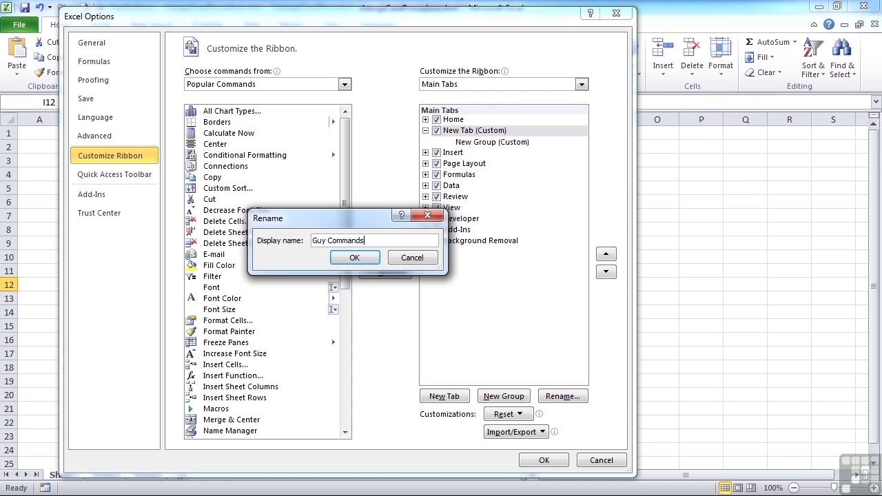
{"action": "left_click", "coordinate": [356, 259]}
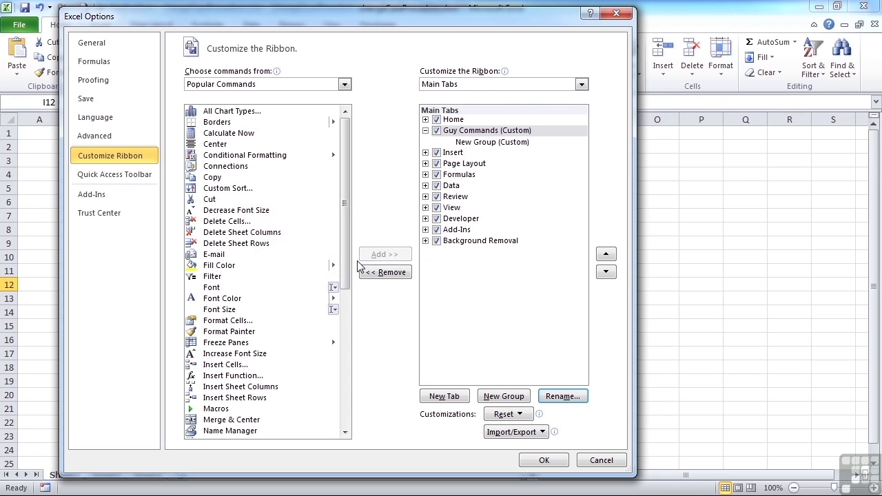
Step: Rename the new group inside the Guy Commands tab as "Main"
{"action": "left_click", "coordinate": [493, 141]}
{"action": "left_click_drag", "start_coordinate": [449, 20], "coordinate": [507, 146]}
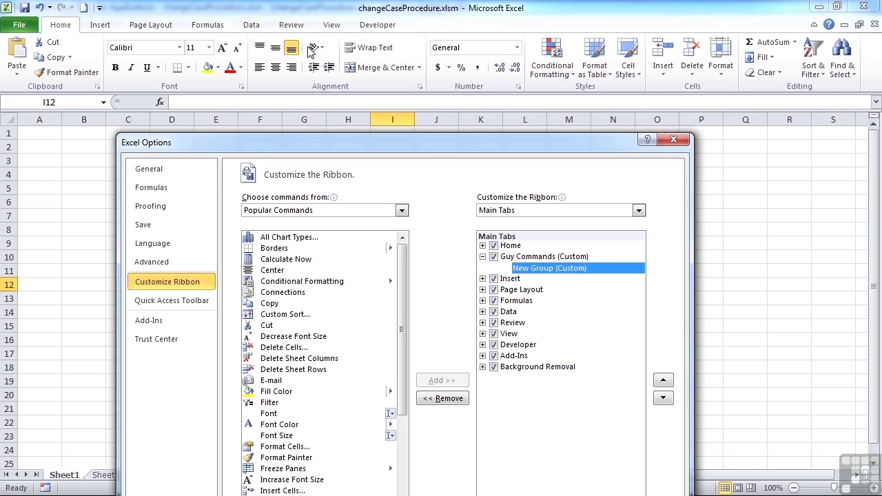
{"action": "left_click_drag", "start_coordinate": [425, 146], "coordinate": [377, 30]}
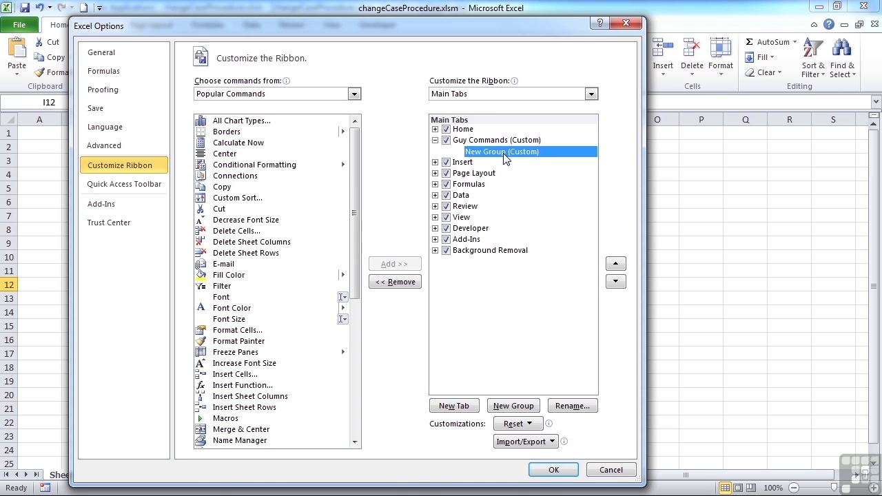
{"action": "left_click", "coordinate": [576, 407]}
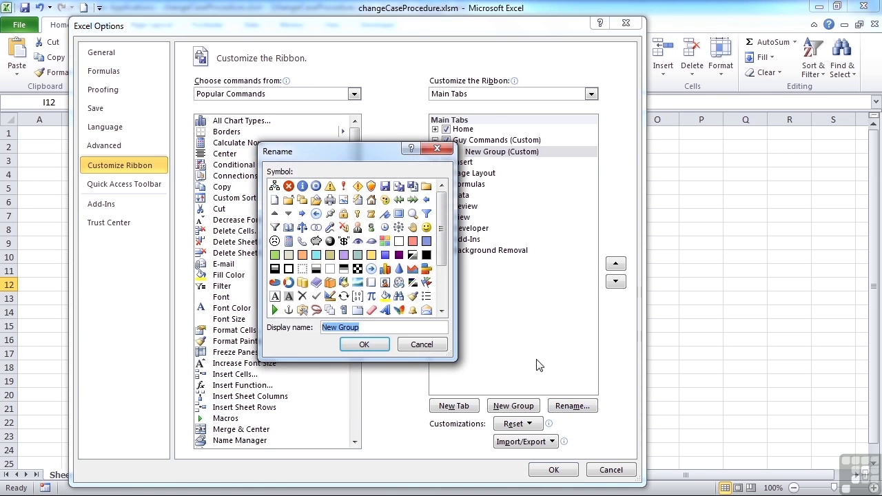
{"action": "type", "text": "Main"}
{"action": "left_click", "coordinate": [364, 344]}
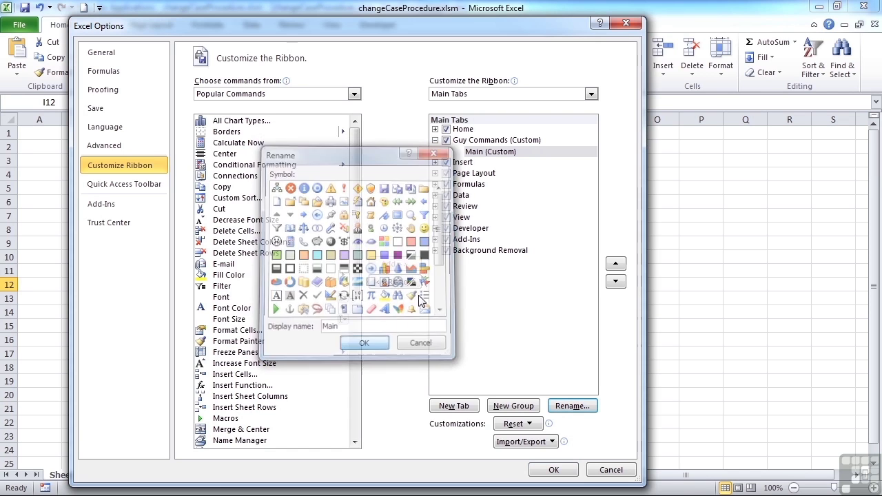
Step: Add a second group named "Font" below Main, apply the ribbon changes, and show the Guy Commands tab
{"action": "left_click", "coordinate": [492, 155]}
{"action": "left_click", "coordinate": [525, 406]}
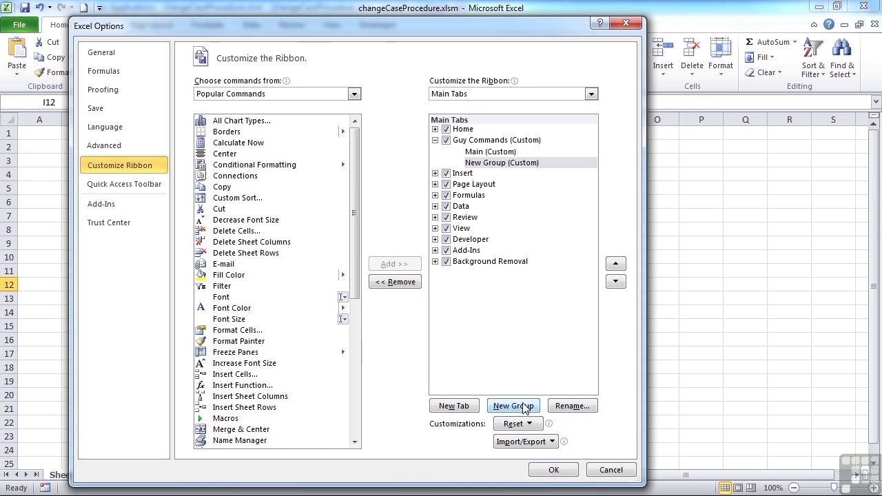
{"action": "left_click", "coordinate": [505, 165]}
{"action": "left_click", "coordinate": [572, 405]}
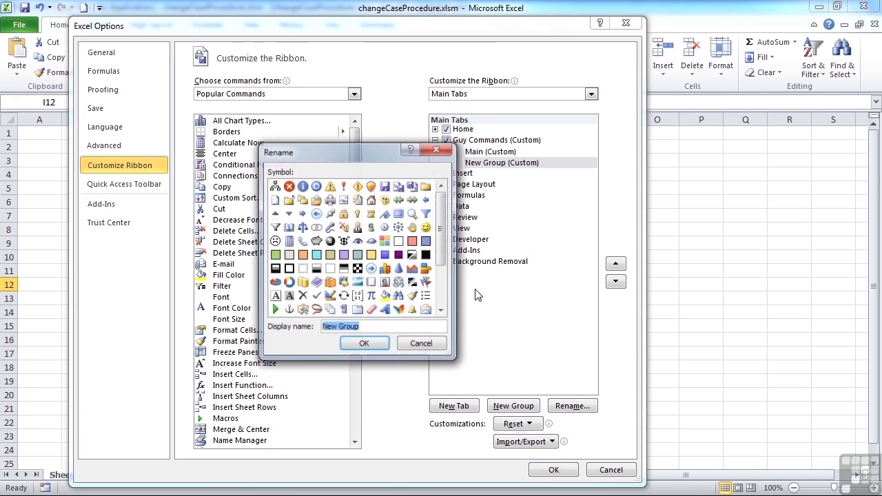
{"action": "type", "text": "Fon"}
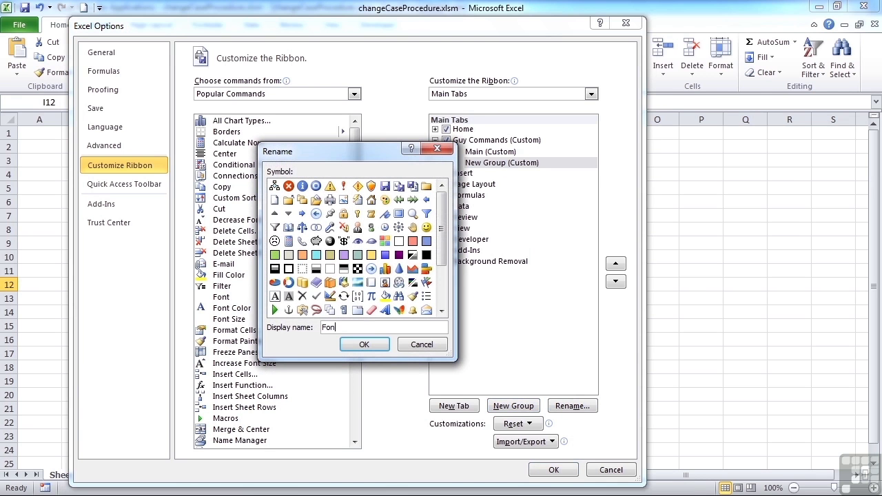
{"action": "left_click", "coordinate": [373, 350]}
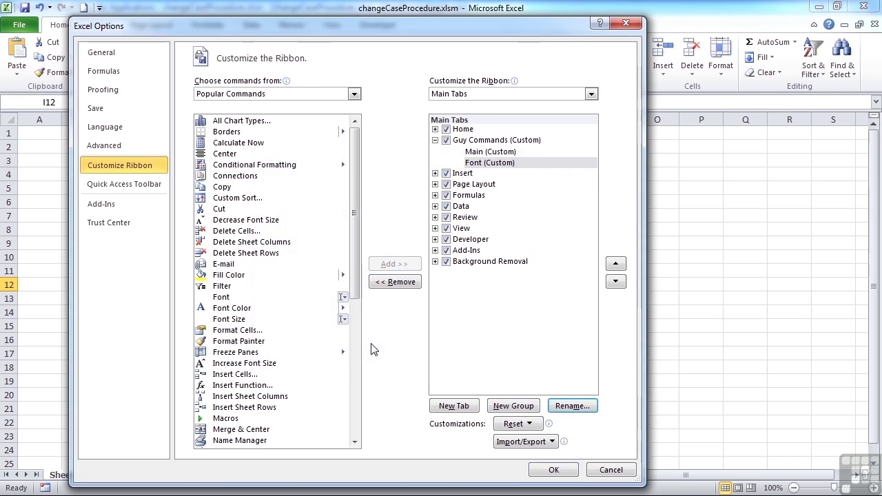
{"action": "left_click", "coordinate": [553, 469]}
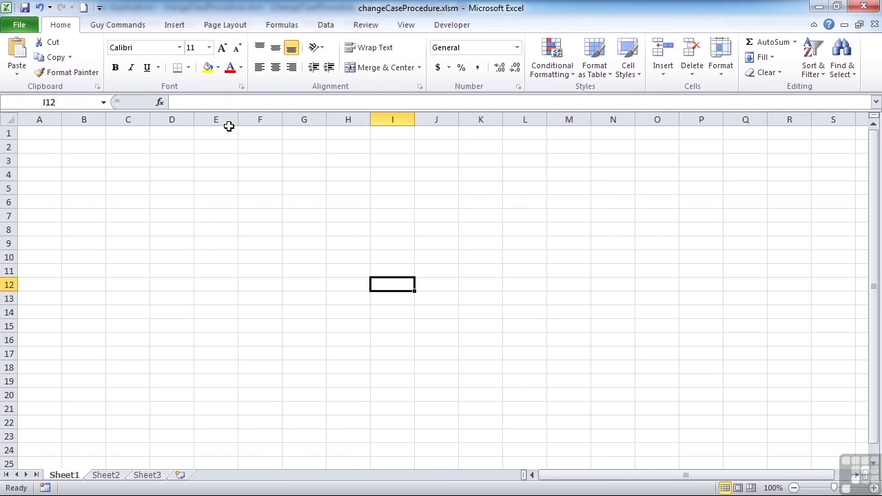
{"action": "left_click", "coordinate": [131, 26]}
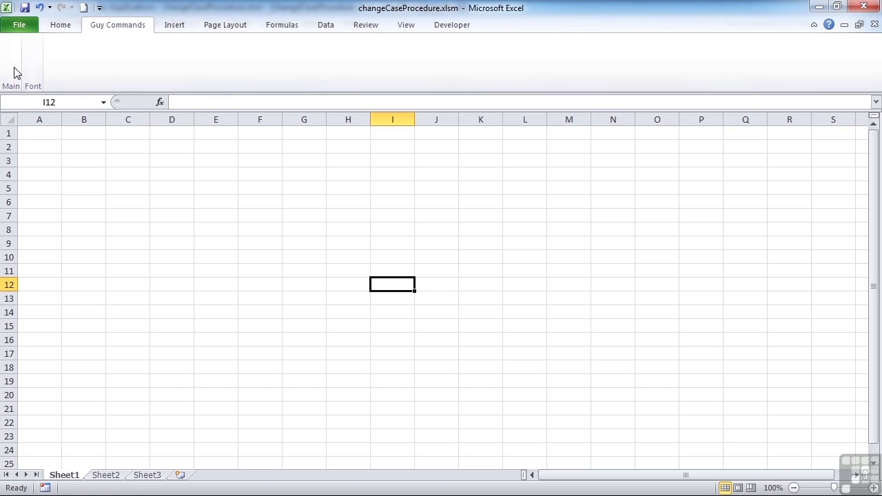
Step: Reopen the ribbon customization options and move the Guy Commands tab down to just below Add-Ins
{"action": "left_click", "coordinate": [19, 25]}
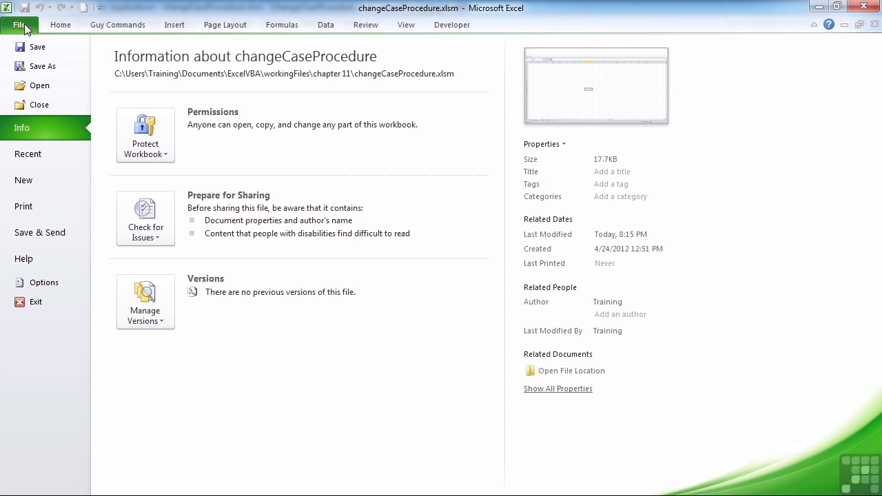
{"action": "left_click", "coordinate": [43, 288]}
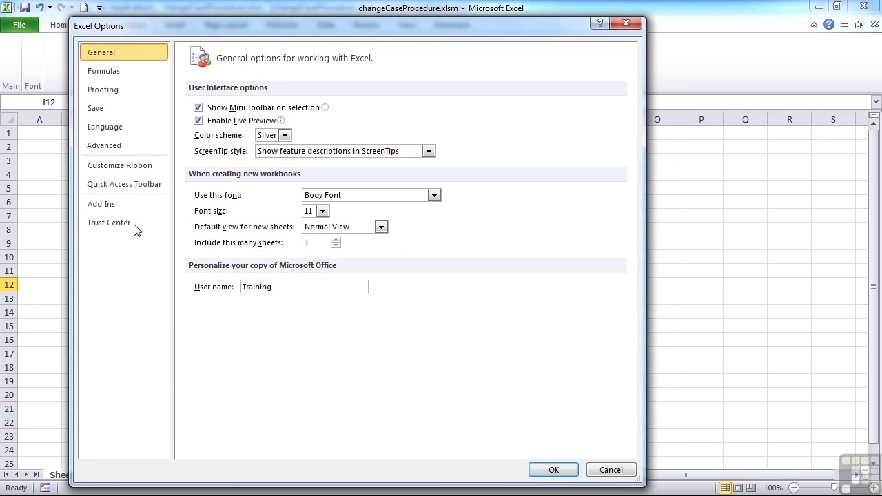
{"action": "left_click", "coordinate": [120, 166]}
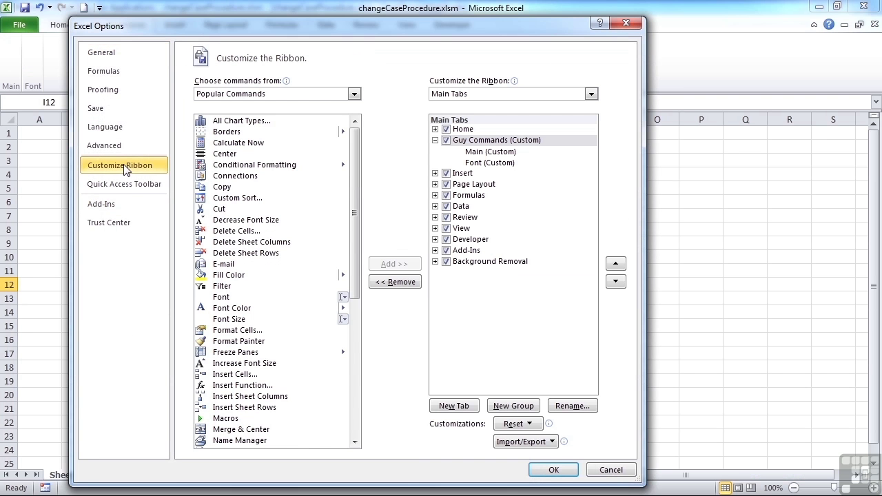
{"action": "left_click", "coordinate": [491, 142]}
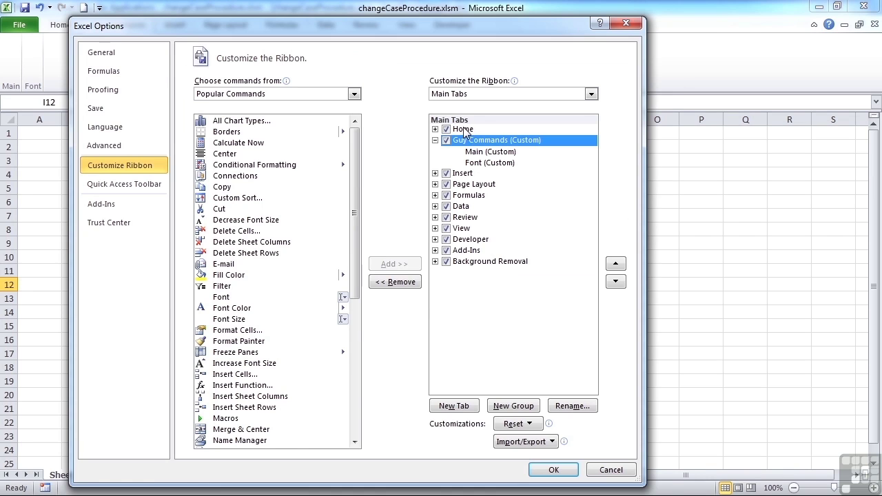
{"action": "left_click_drag", "start_coordinate": [404, 30], "coordinate": [419, 102]}
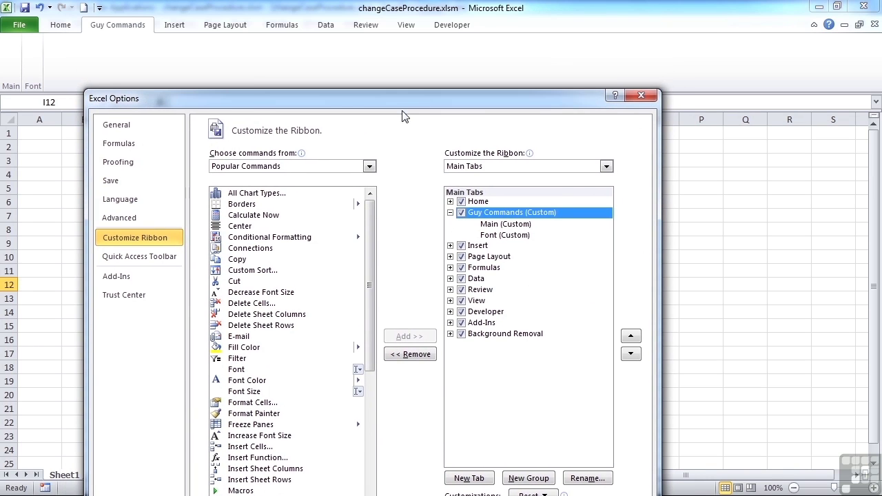
{"action": "left_click_drag", "start_coordinate": [461, 110], "coordinate": [445, 47]}
{"action": "left_click", "coordinate": [616, 292]}
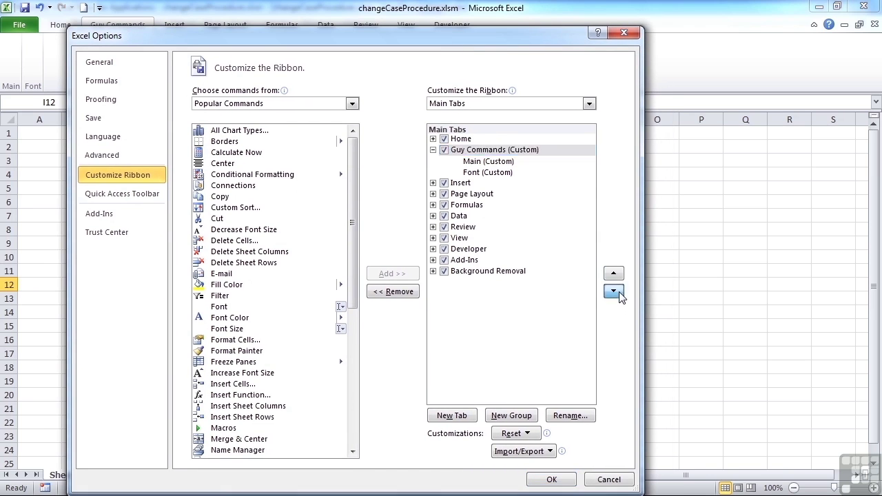
{"action": "left_click", "coordinate": [616, 292]}
{"action": "left_click", "coordinate": [616, 292]}
{"action": "left_click", "coordinate": [617, 293]}
{"action": "left_click", "coordinate": [614, 292]}
{"action": "left_click", "coordinate": [615, 292]}
{"action": "left_click", "coordinate": [615, 292]}
{"action": "left_click", "coordinate": [615, 292]}
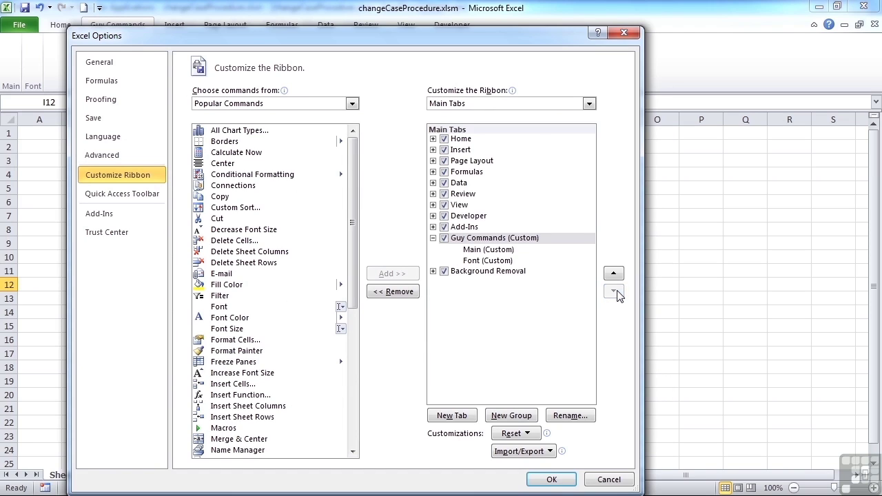
Step: List the available macros and add the runForm macro to the Main group of the Guy Commands tab
{"action": "left_click_drag", "start_coordinate": [378, 33], "coordinate": [458, 32]}
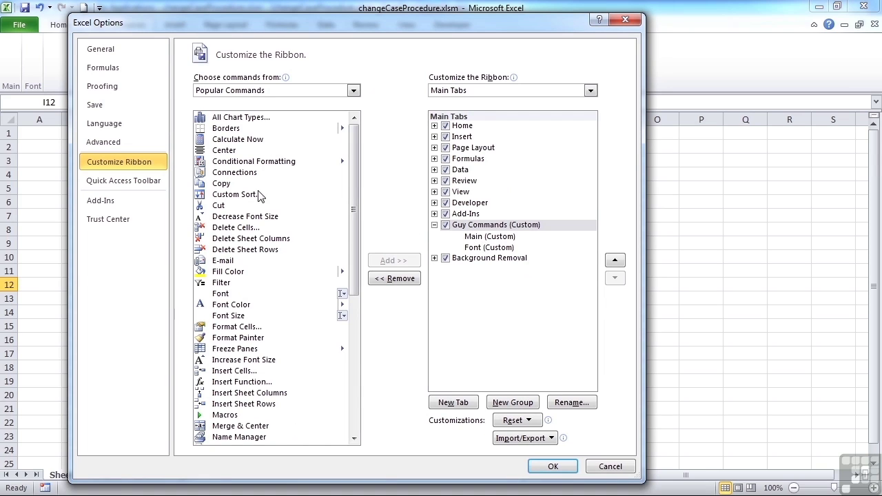
{"action": "left_click", "coordinate": [353, 90]}
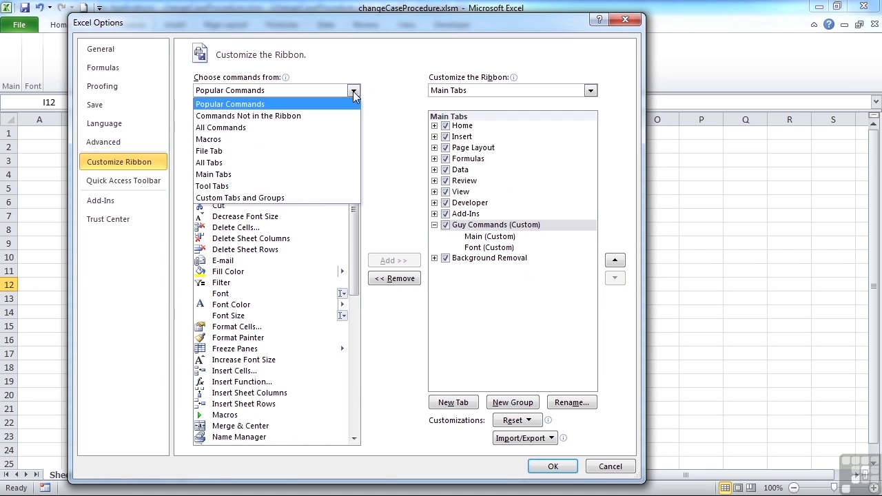
{"action": "left_click", "coordinate": [216, 139]}
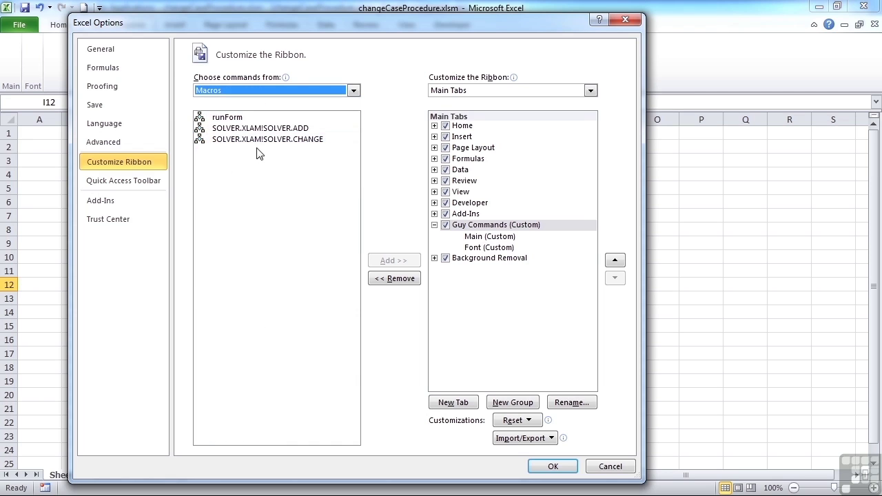
{"action": "left_click", "coordinate": [237, 119]}
{"action": "left_click_drag", "start_coordinate": [225, 123], "coordinate": [486, 246]}
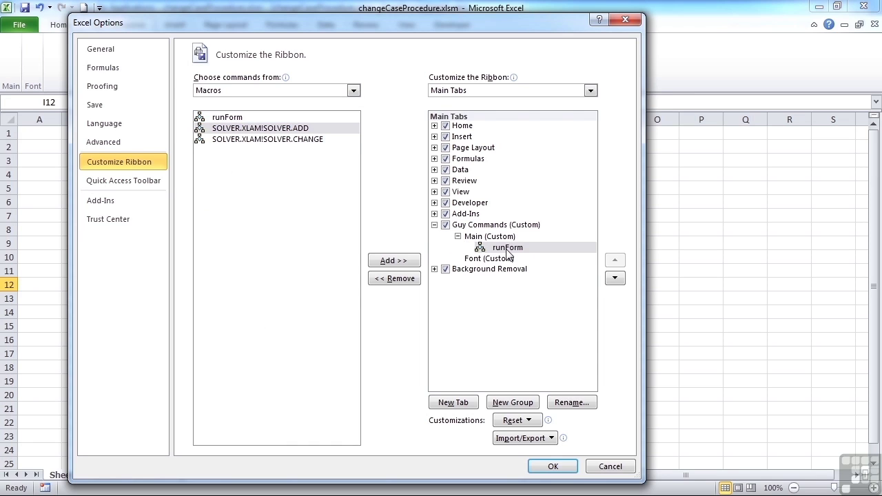
Step: Rename the runForm command in the Main group as "Change Case", give it the red-and-blue Aa symbol, and apply the ribbon changes
{"action": "left_click", "coordinate": [507, 252]}
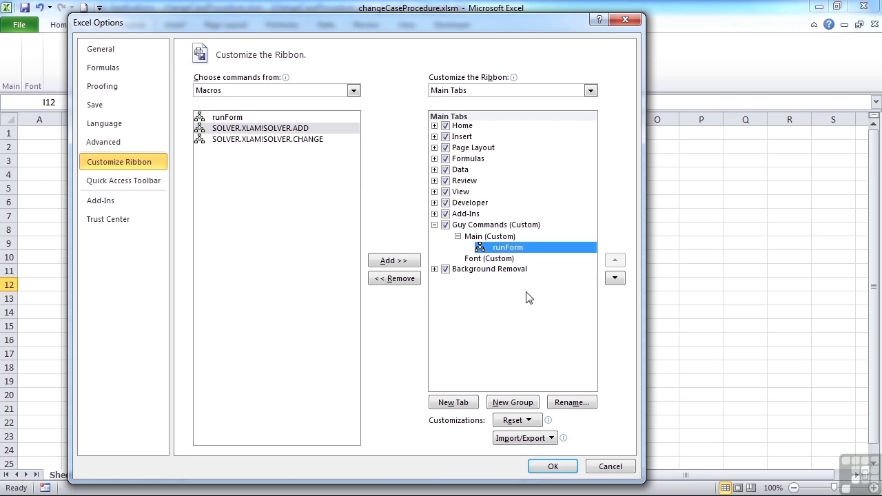
{"action": "left_click", "coordinate": [577, 406]}
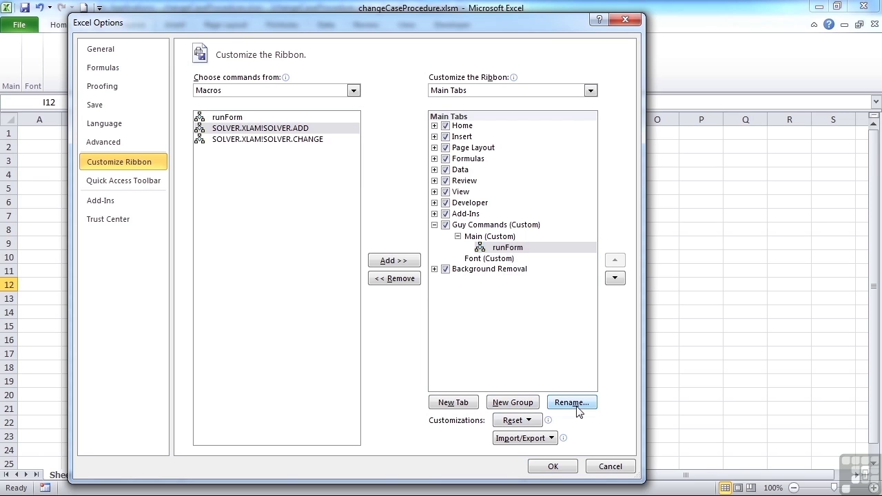
{"action": "left_click", "coordinate": [572, 403]}
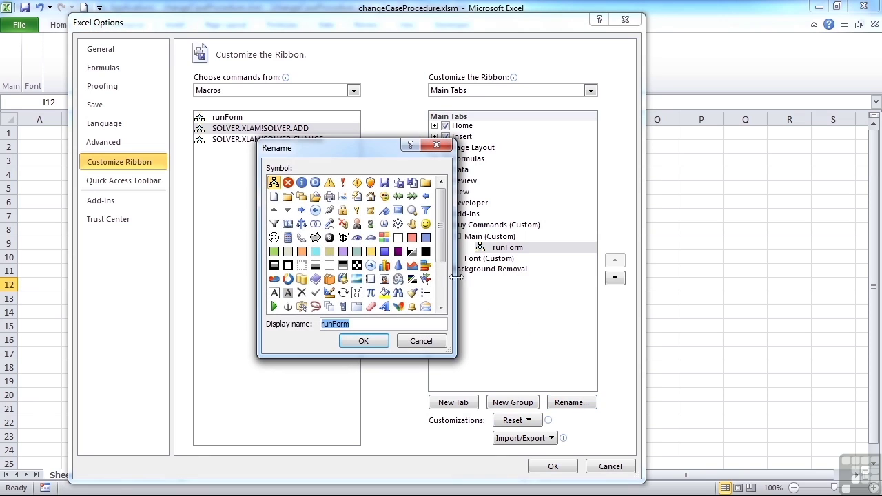
{"action": "left_click_drag", "start_coordinate": [441, 258], "coordinate": [440, 296]}
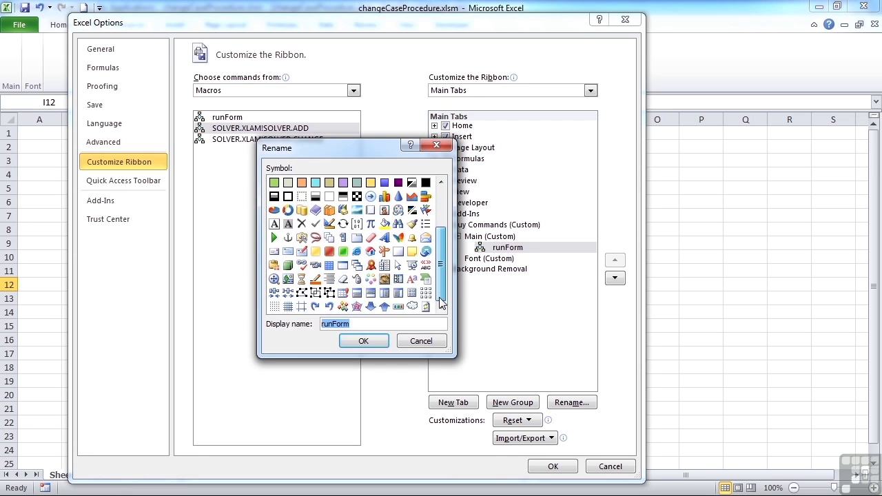
{"action": "left_click", "coordinate": [412, 279]}
{"action": "double_click", "coordinate": [361, 324]}
{"action": "type", "text": "Change Case"}
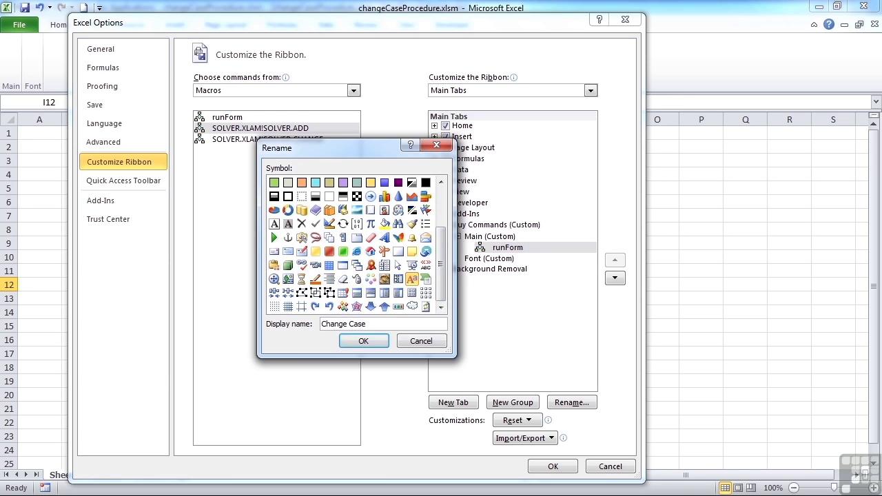
{"action": "left_click", "coordinate": [361, 343]}
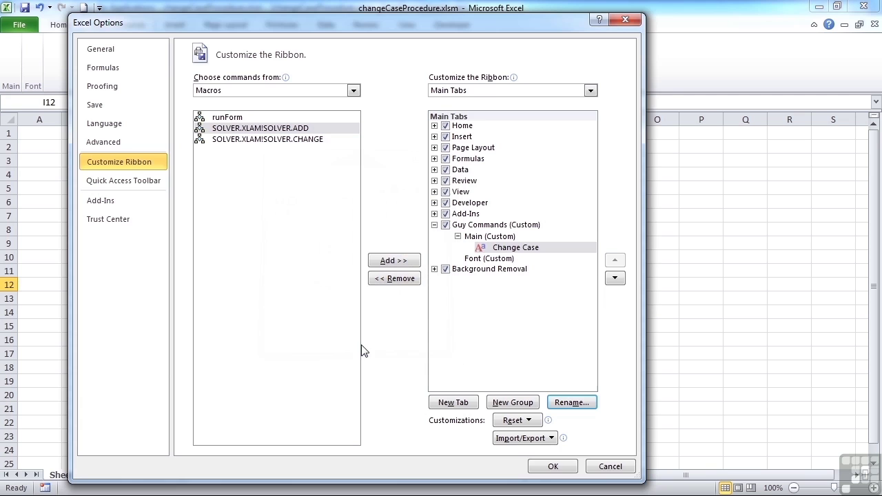
{"action": "left_click", "coordinate": [552, 467]}
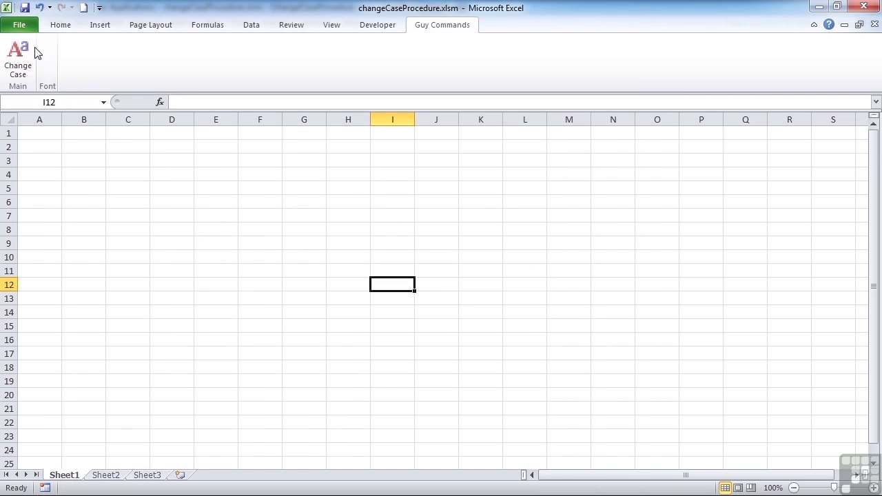
{"action": "left_click", "coordinate": [21, 74]}
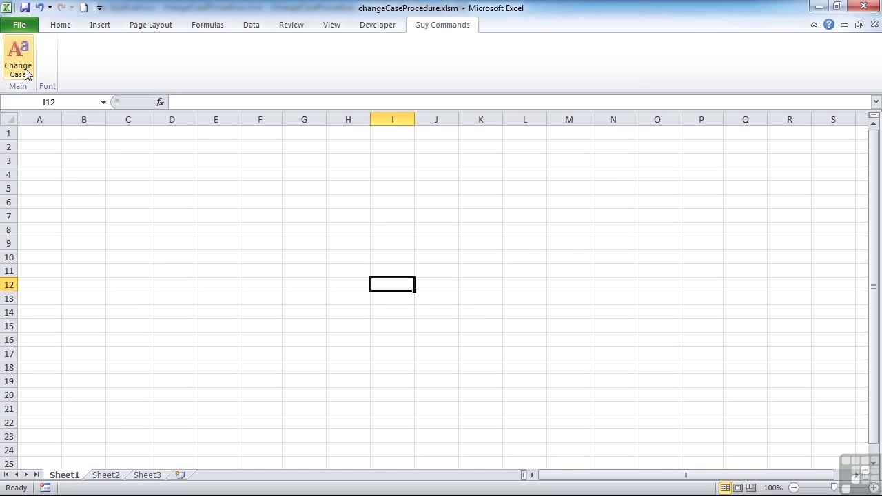
{"action": "left_click", "coordinate": [26, 75]}
{"action": "left_click", "coordinate": [19, 64]}
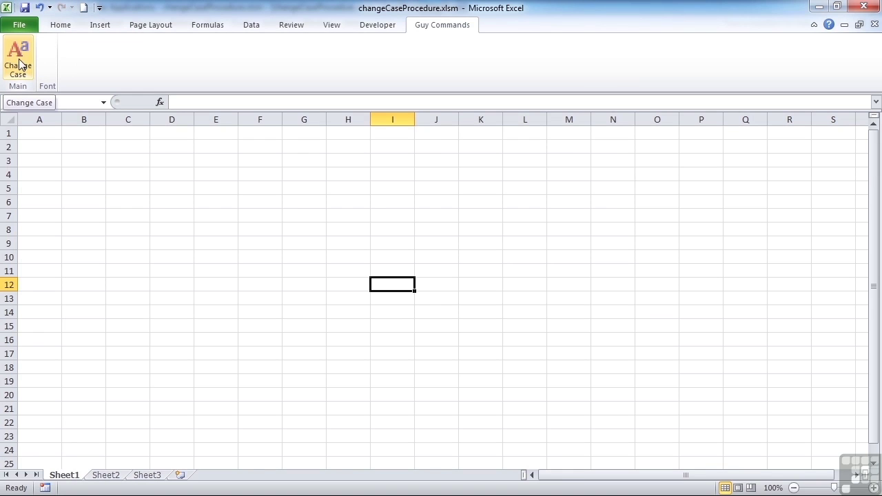
{"action": "left_click", "coordinate": [70, 27]}
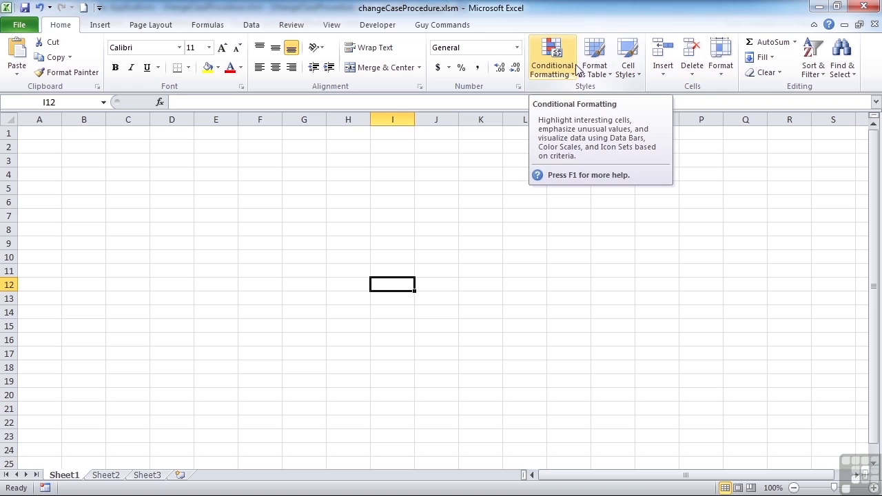
{"action": "left_click", "coordinate": [431, 32]}
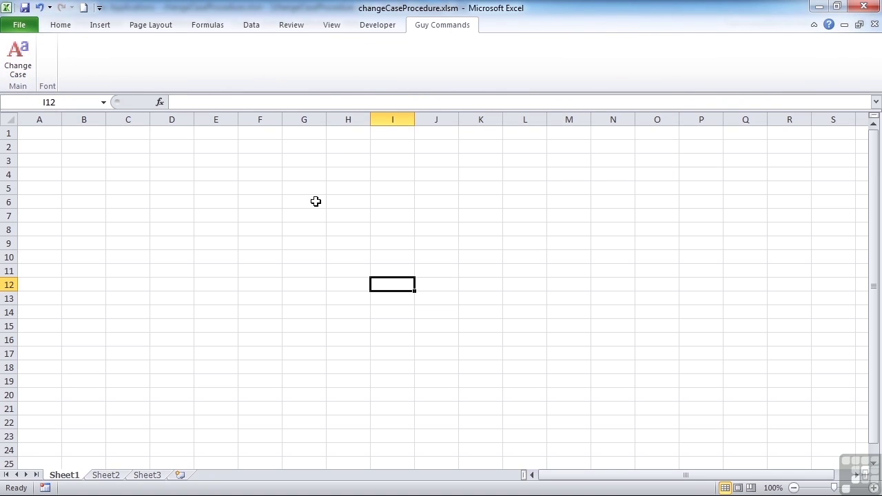
Step: Enter a capitalised first name, a lowercase first name and "HGTR" in cells I8 to I10
{"action": "left_click", "coordinate": [401, 229]}
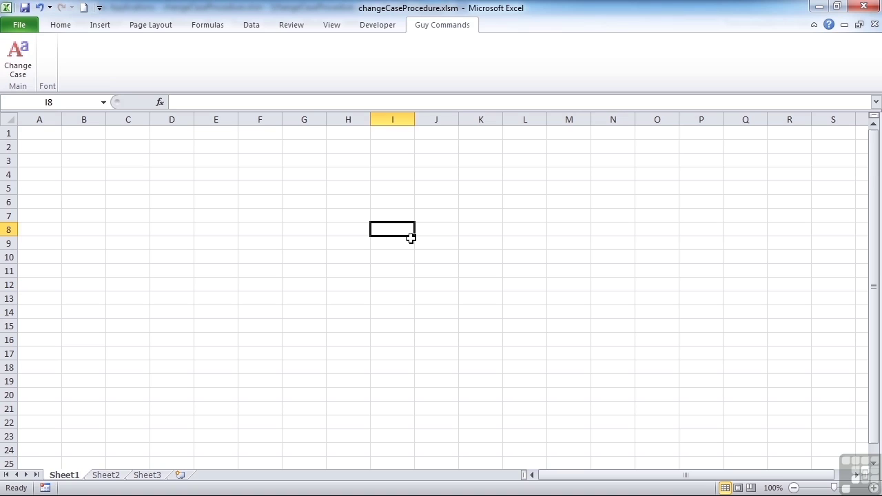
{"action": "type", "text": "Ugo"}
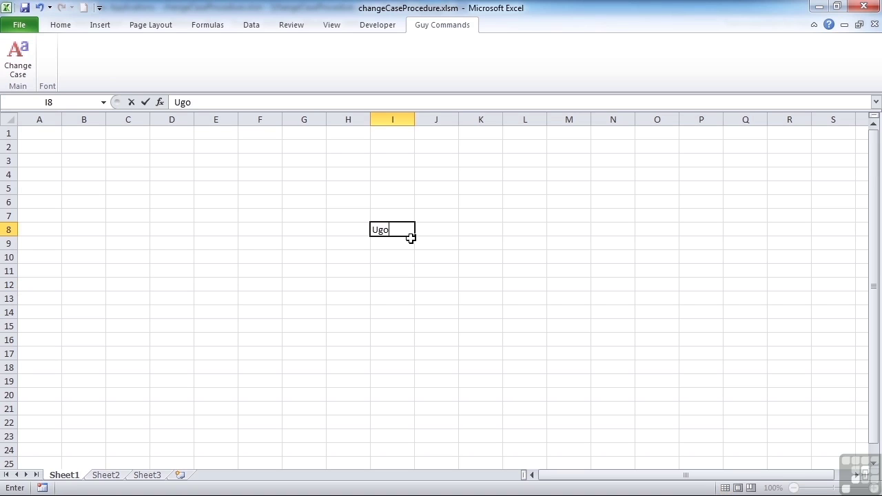
{"action": "key", "text": "Return"}
{"action": "type", "text": "paul"}
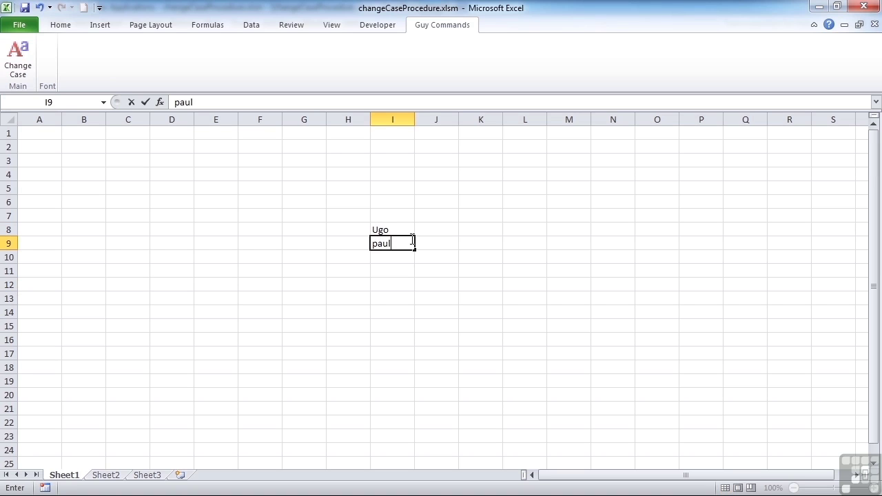
{"action": "key", "text": "Return"}
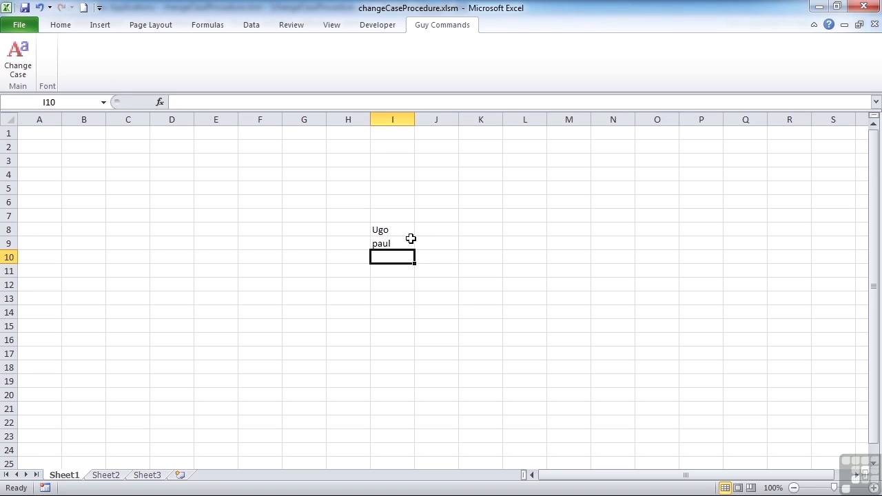
{"action": "type", "text": "HGTR"}
Step: Run the custom Change Case command on cells I8 to I10, first with Lower Case and again with Upper Case
{"action": "left_click_drag", "start_coordinate": [398, 228], "coordinate": [406, 260]}
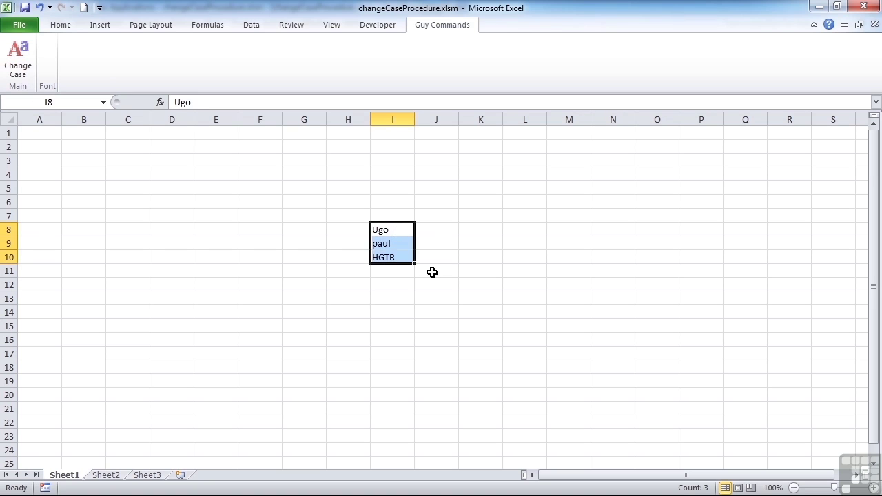
{"action": "left_click", "coordinate": [14, 56]}
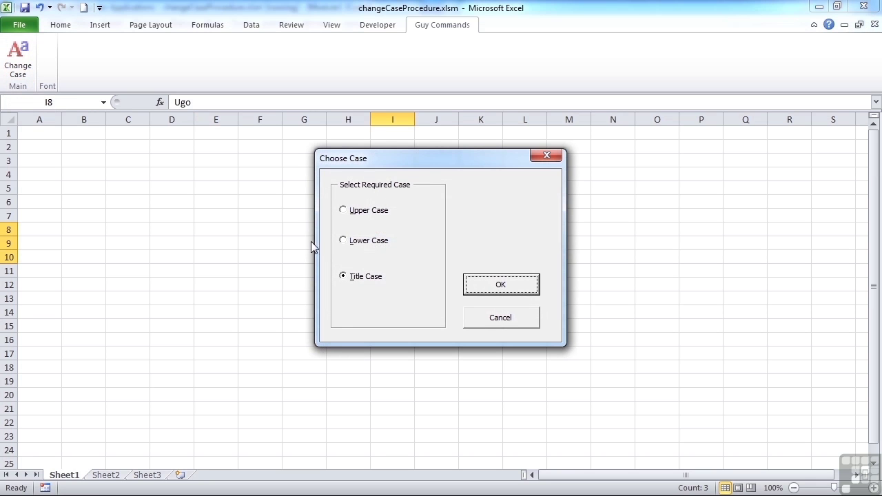
{"action": "left_click", "coordinate": [367, 244]}
{"action": "left_click", "coordinate": [514, 287]}
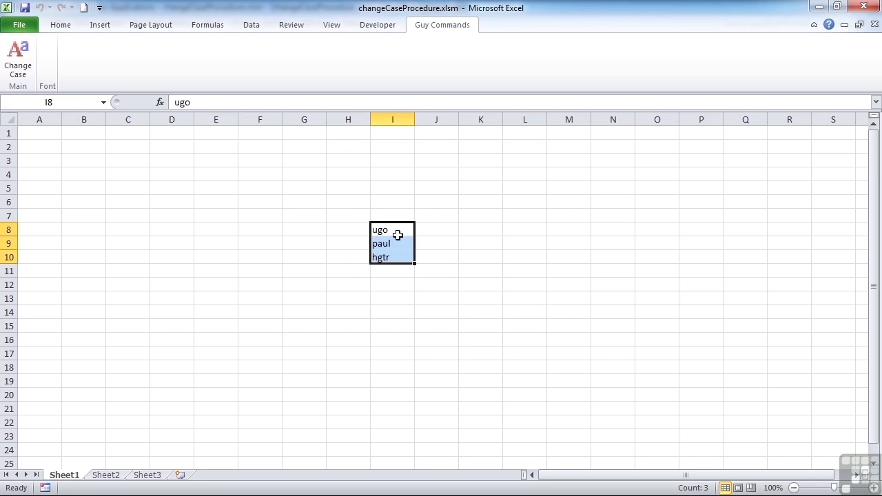
{"action": "left_click", "coordinate": [19, 62]}
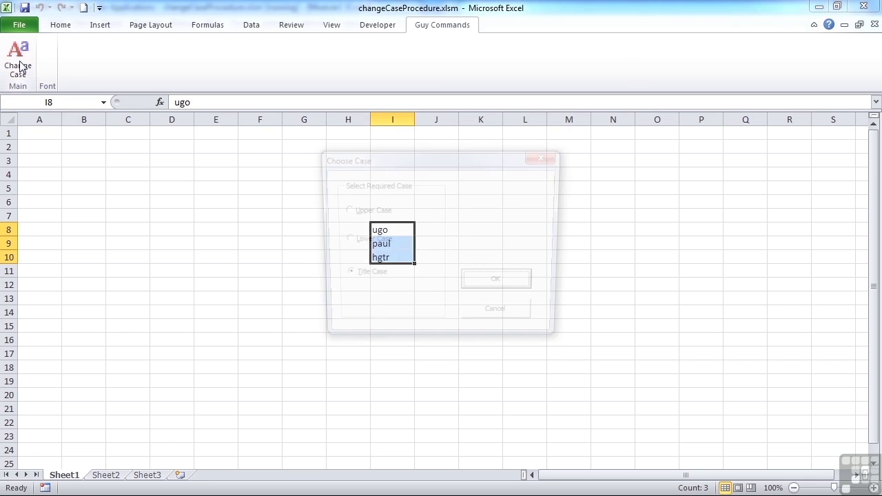
{"action": "left_click", "coordinate": [354, 216]}
{"action": "left_click", "coordinate": [513, 289]}
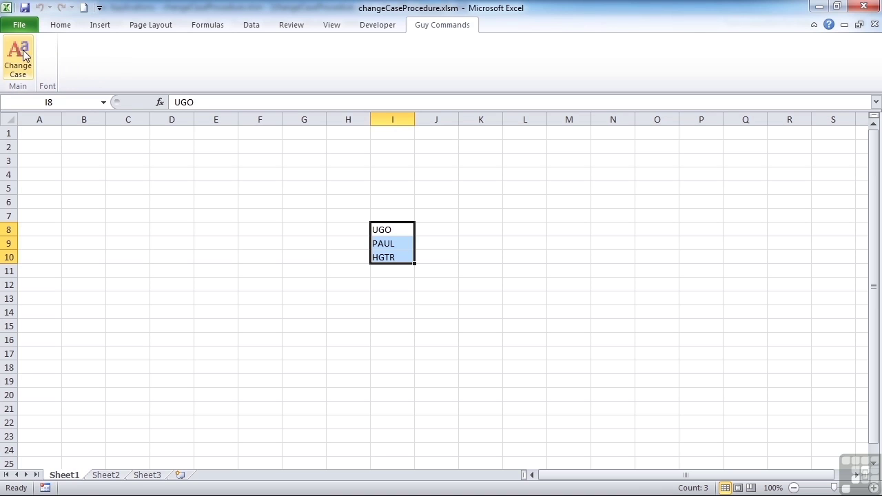
Step: Reopen the ribbon customization options, expand the Home tab's groups and select Clipboard
{"action": "left_click", "coordinate": [20, 25]}
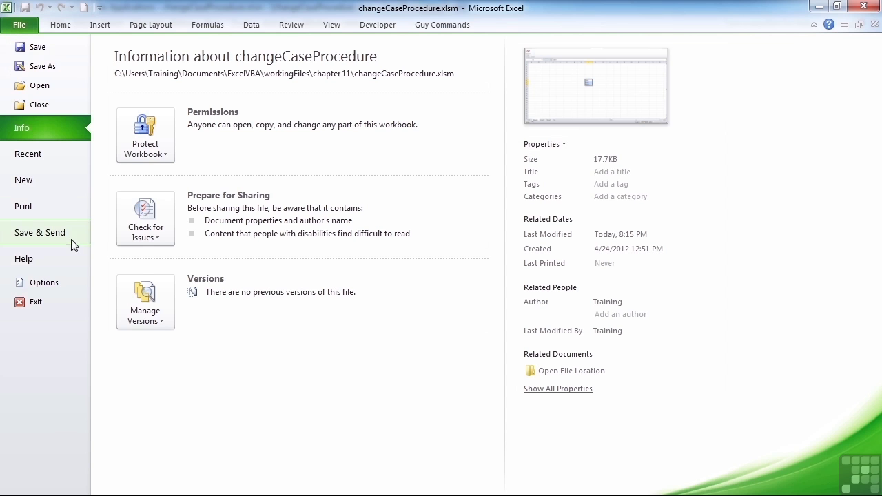
{"action": "left_click", "coordinate": [49, 284]}
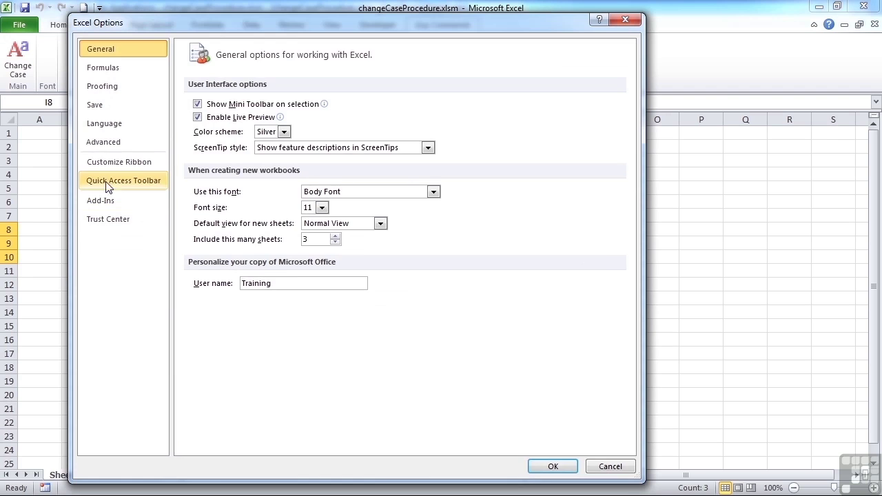
{"action": "left_click", "coordinate": [117, 162]}
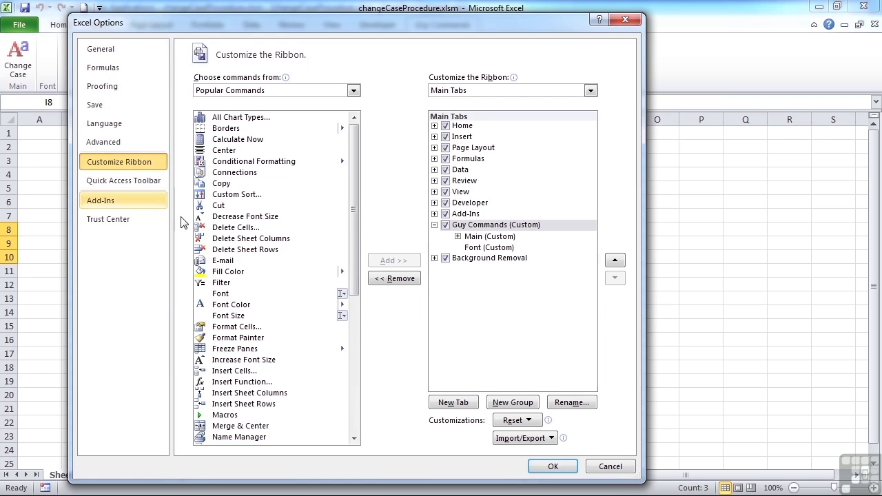
{"action": "left_click", "coordinate": [434, 126]}
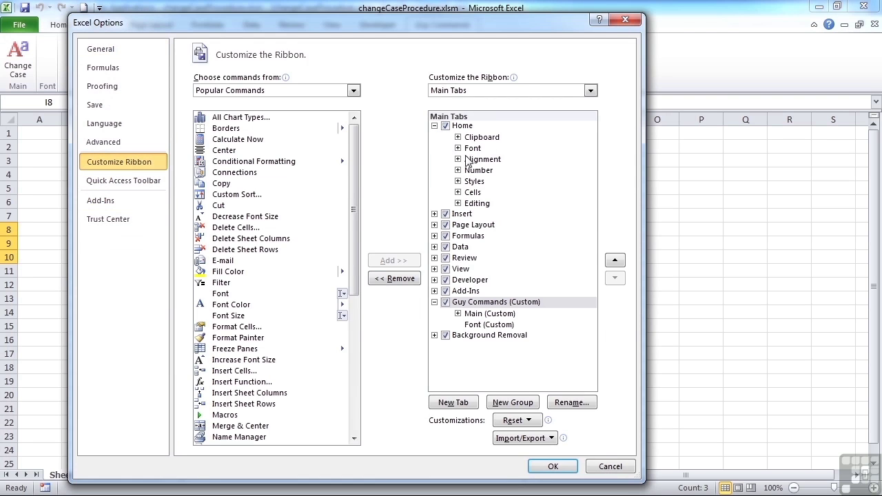
{"action": "left_click", "coordinate": [481, 137]}
Step: List the available macros and try to place the runForm macro in the Home tab's Clipboard group
{"action": "left_click", "coordinate": [353, 90]}
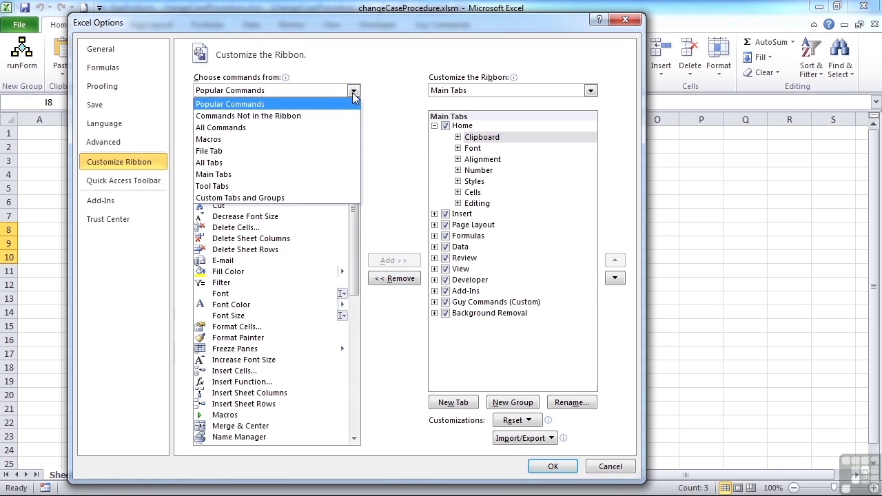
{"action": "left_click", "coordinate": [234, 140]}
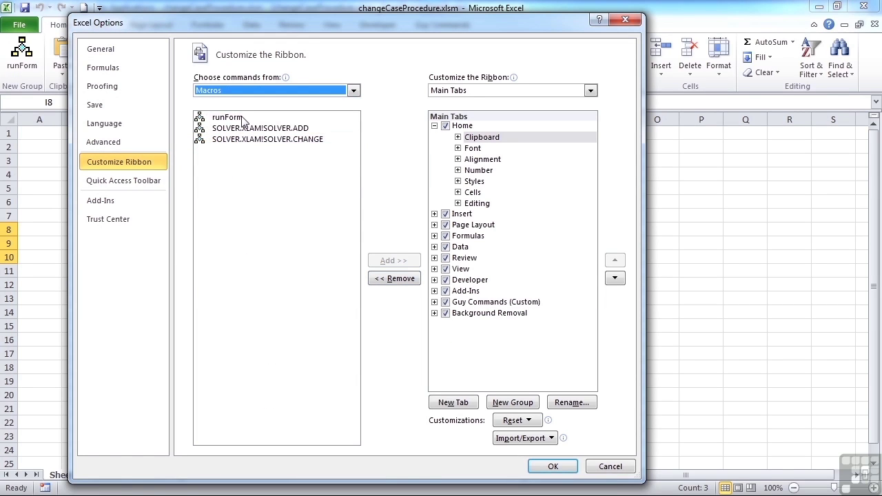
{"action": "left_click", "coordinate": [241, 118]}
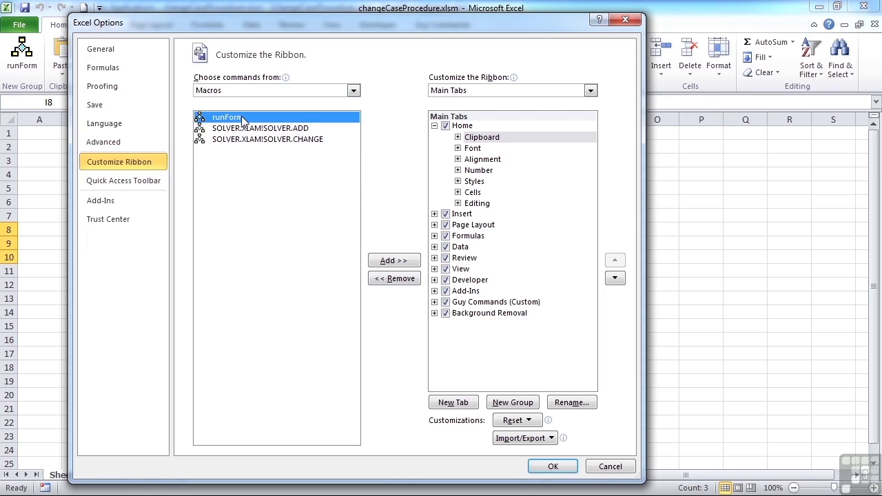
{"action": "left_click_drag", "start_coordinate": [238, 127], "coordinate": [324, 122]}
Step: Add a custom group named "Commands" to the Home tab and place the runForm macro in it
{"action": "left_click", "coordinate": [463, 126]}
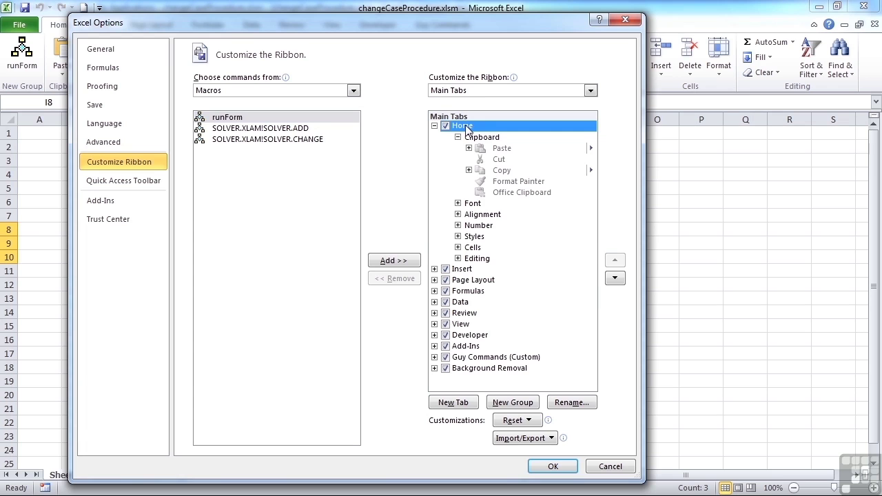
{"action": "left_click", "coordinate": [525, 403]}
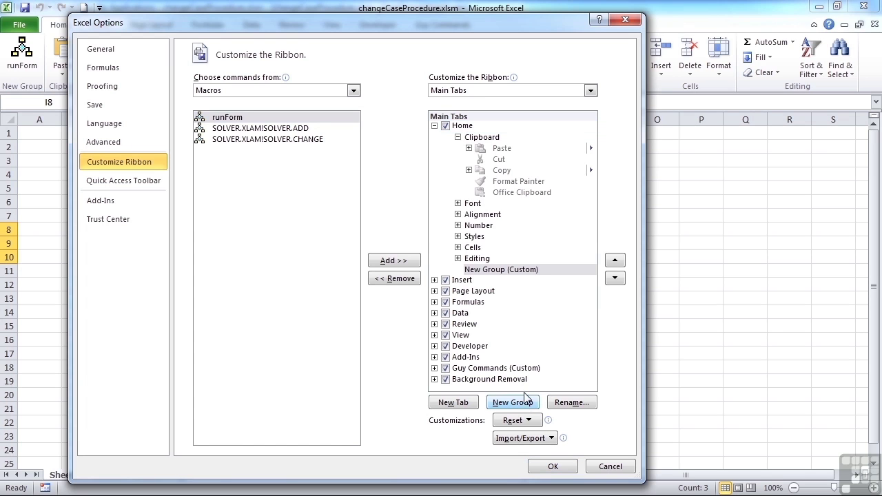
{"action": "left_click", "coordinate": [497, 270]}
{"action": "left_click", "coordinate": [571, 403]}
{"action": "type", "text": "Comma"}
{"action": "key", "text": "Return"}
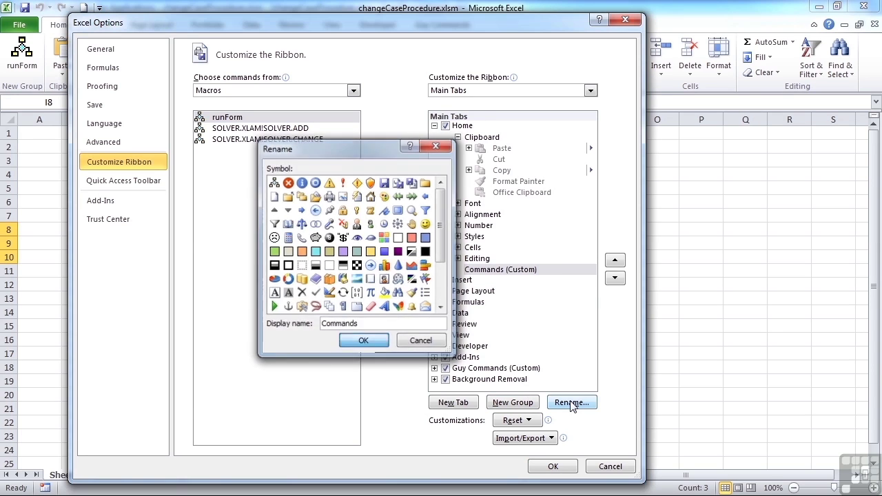
{"action": "left_click_drag", "start_coordinate": [238, 124], "coordinate": [483, 280]}
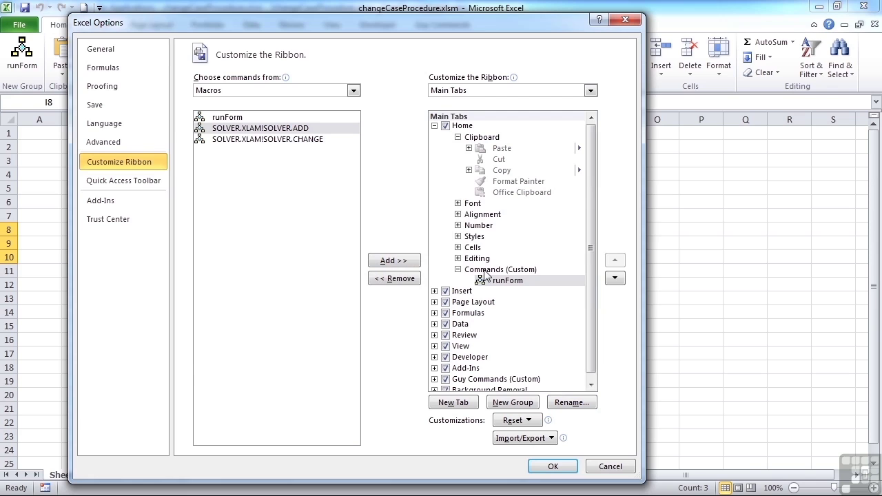
Step: Move the custom Commands group up to the first place in the Home tab, above Clipboard
{"action": "left_click", "coordinate": [497, 271]}
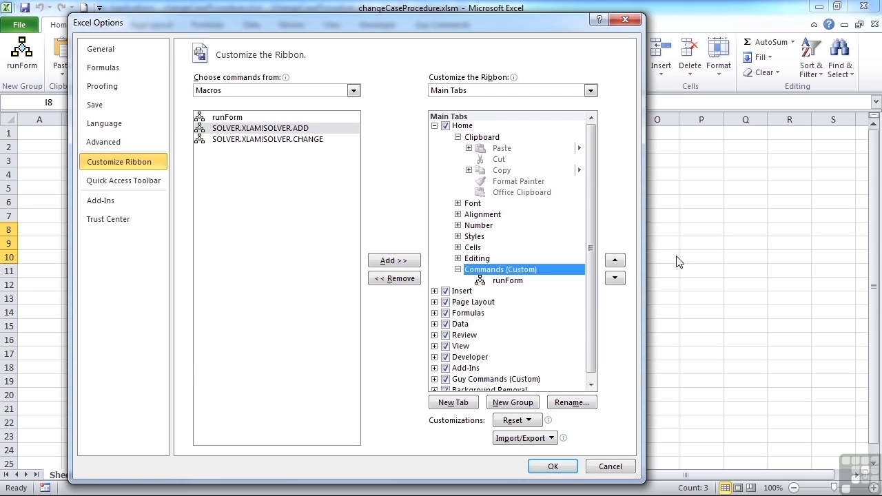
{"action": "left_click", "coordinate": [615, 260]}
{"action": "left_click", "coordinate": [615, 261]}
{"action": "left_click", "coordinate": [615, 260]}
{"action": "left_click", "coordinate": [615, 261]}
{"action": "left_click", "coordinate": [615, 260]}
{"action": "left_click", "coordinate": [616, 260]}
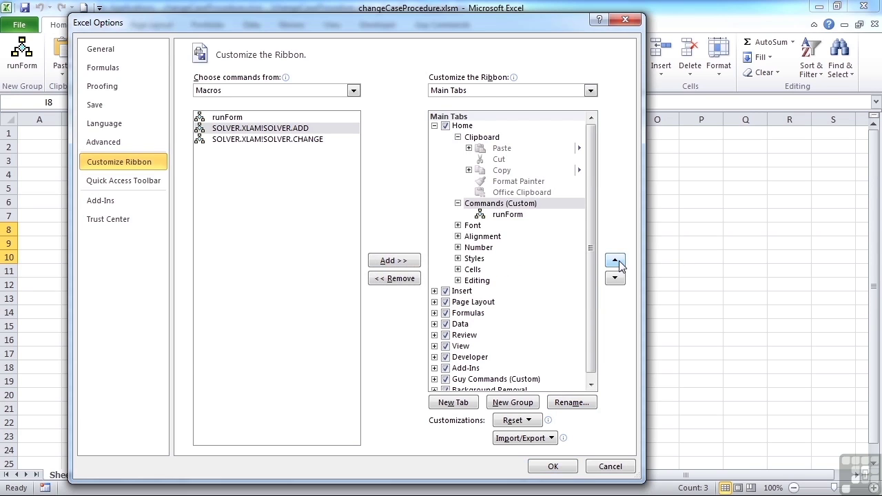
{"action": "left_click", "coordinate": [615, 261]}
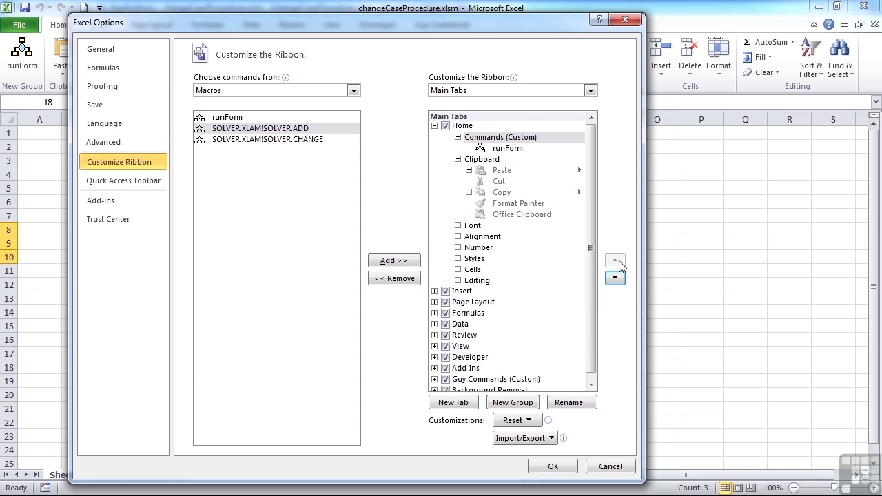
Step: Rename the runForm command in the Home tab's Commands group to "Change Case" with the red-and-blue Aa symbol, and apply the ribbon changes
{"action": "left_click", "coordinate": [457, 159]}
{"action": "left_click", "coordinate": [497, 150]}
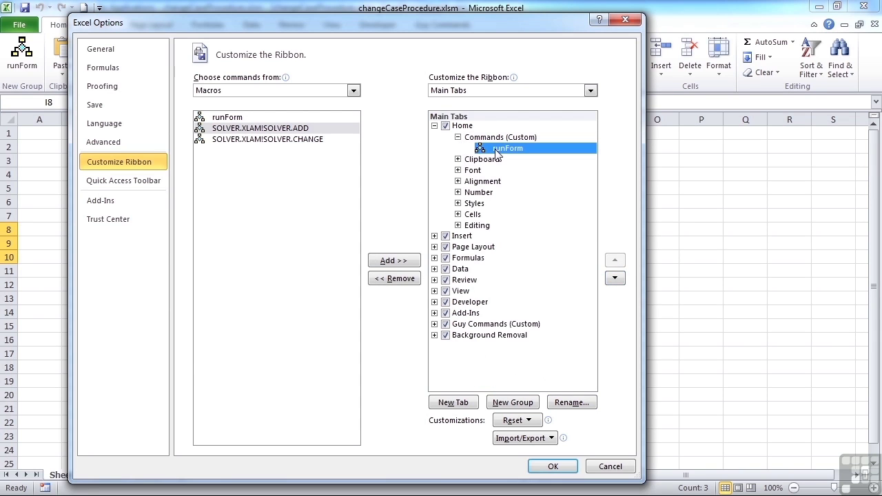
{"action": "left_click", "coordinate": [579, 403]}
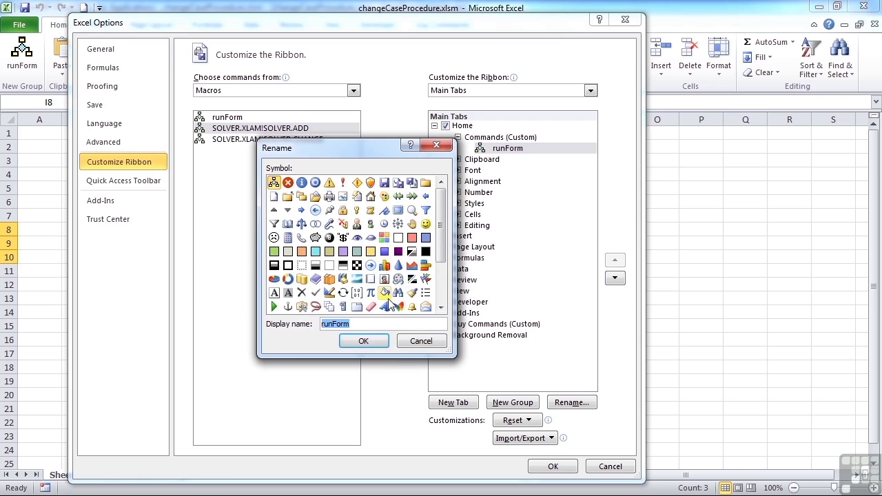
{"action": "left_click", "coordinate": [443, 295]}
{"action": "left_click", "coordinate": [414, 280]}
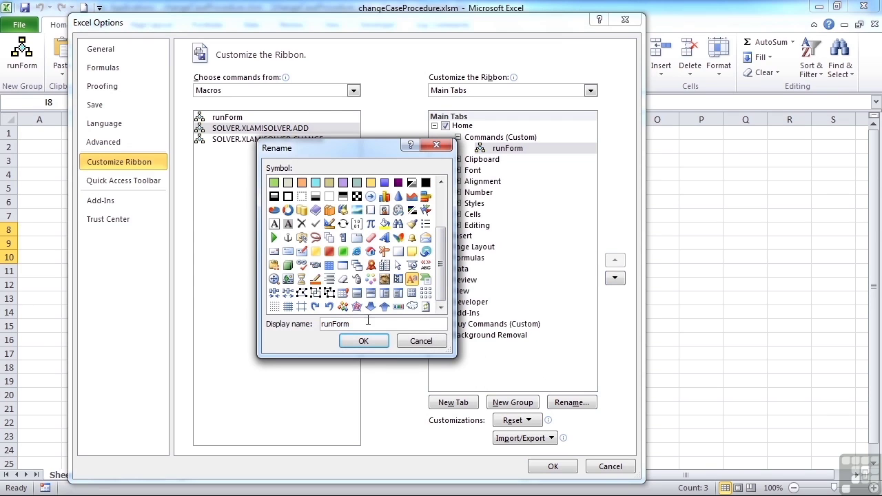
{"action": "type", "text": "Ch"}
{"action": "left_click", "coordinate": [370, 341]}
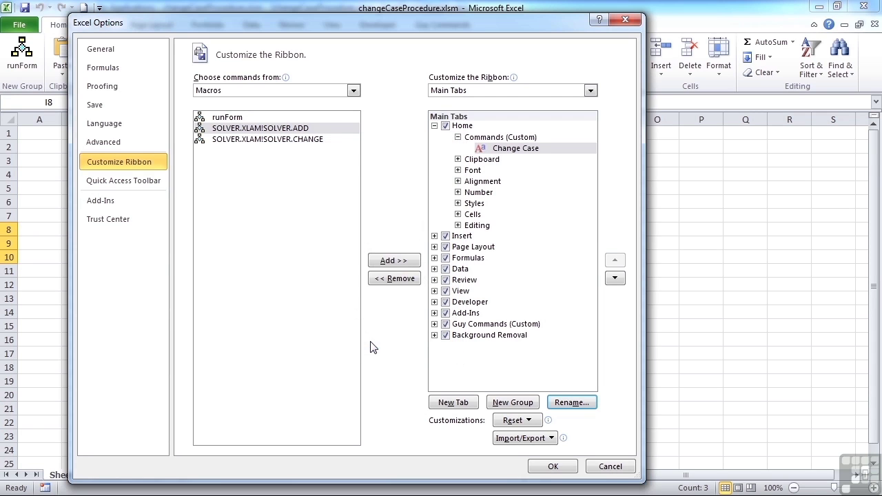
{"action": "left_click", "coordinate": [554, 465]}
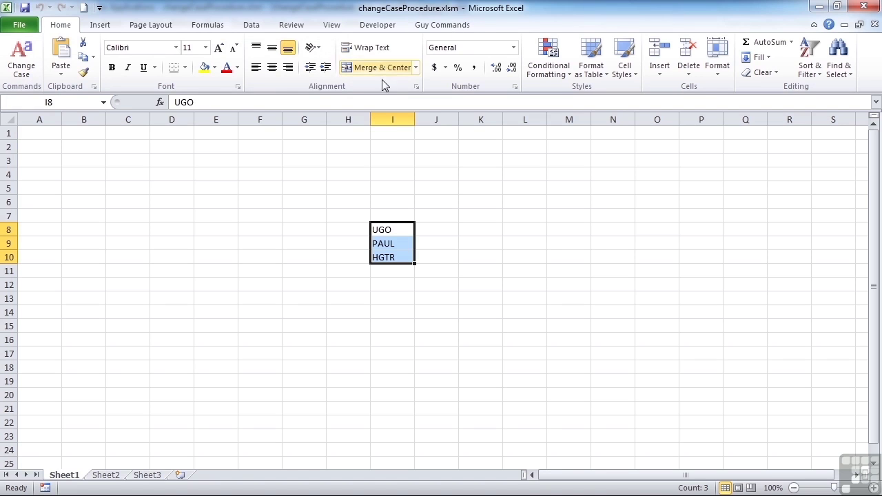
Step: Convert cells I8:I10 to Lower Case with the new Change Case command, and show the custom Guy Commands ribbon tab
{"action": "left_click", "coordinate": [16, 65]}
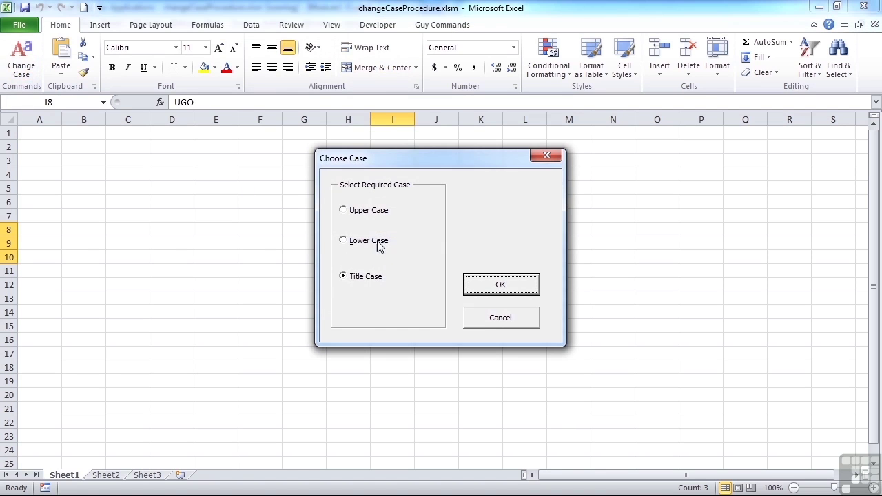
{"action": "left_click", "coordinate": [370, 245]}
{"action": "left_click", "coordinate": [493, 283]}
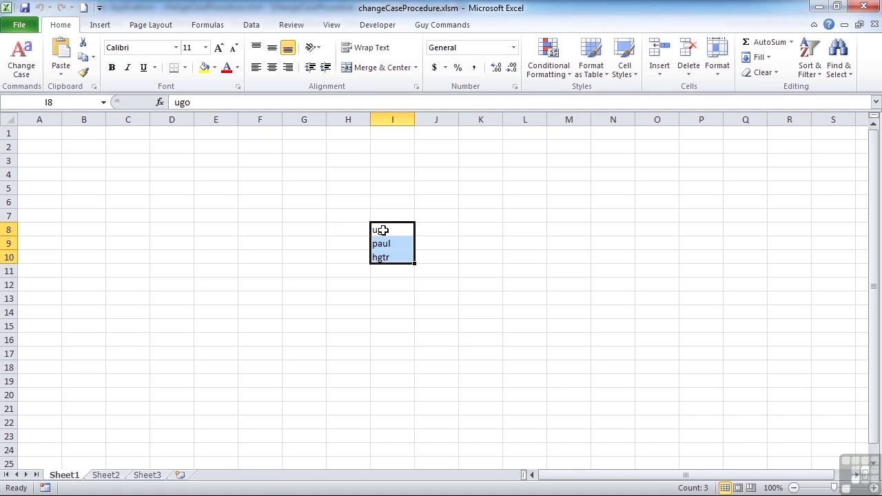
{"action": "left_click", "coordinate": [459, 30]}
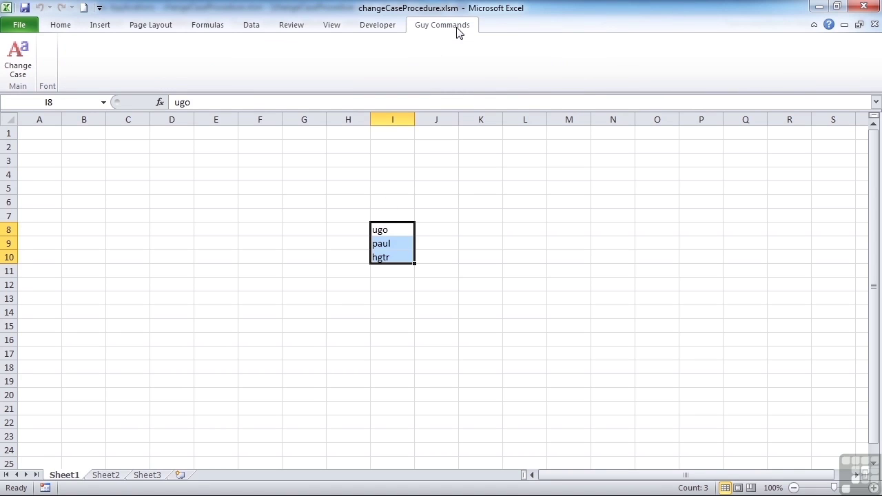